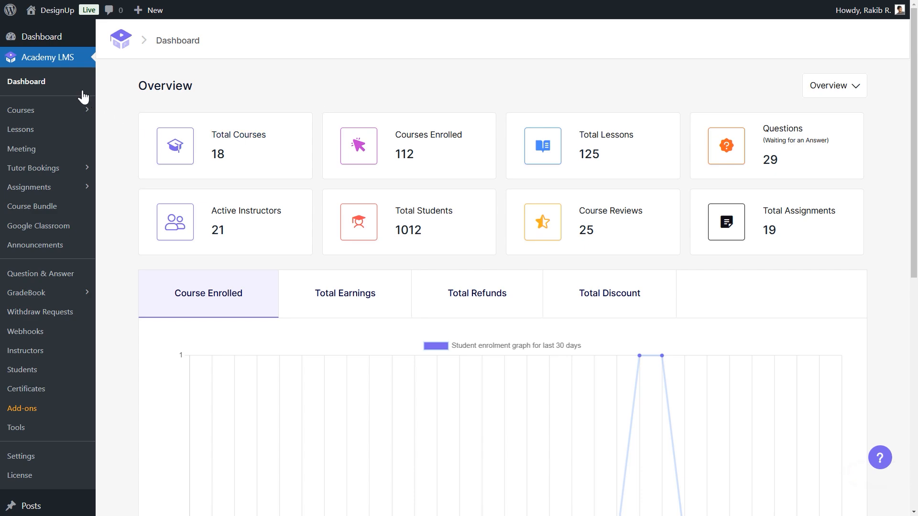
- Open the list of installed plugins and check that Academy LMS Pro is installed and active
{"action": "scroll", "coordinate": [82, 94], "scroll_direction": "down", "scroll_amount": 7}
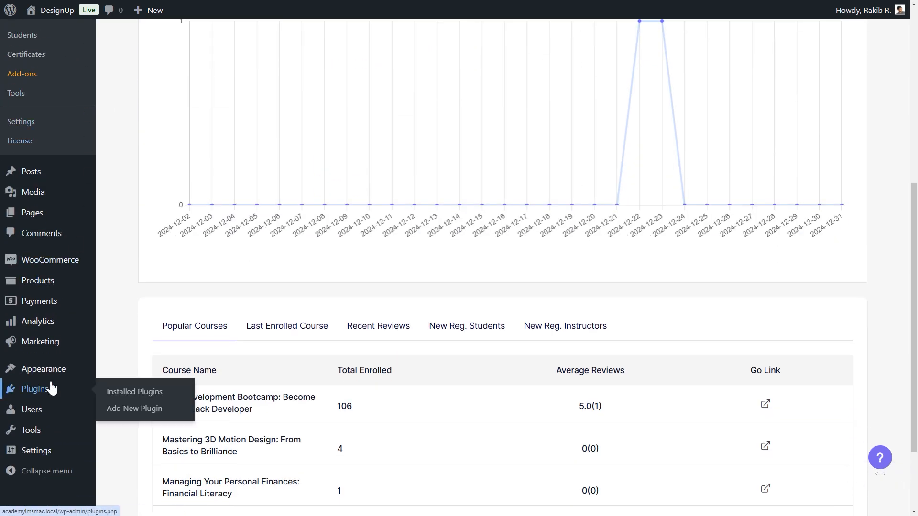
{"action": "left_click", "coordinate": [55, 390]}
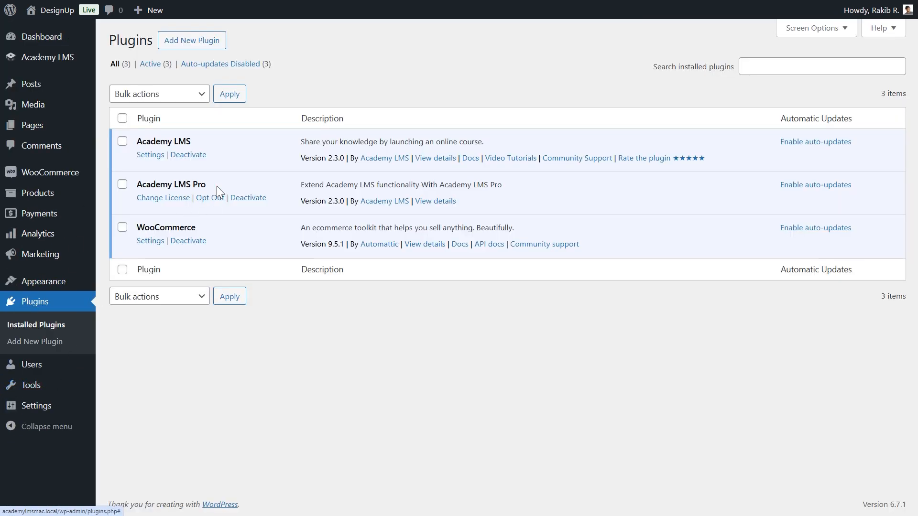
{"action": "left_click_drag", "start_coordinate": [215, 186], "coordinate": [135, 184]}
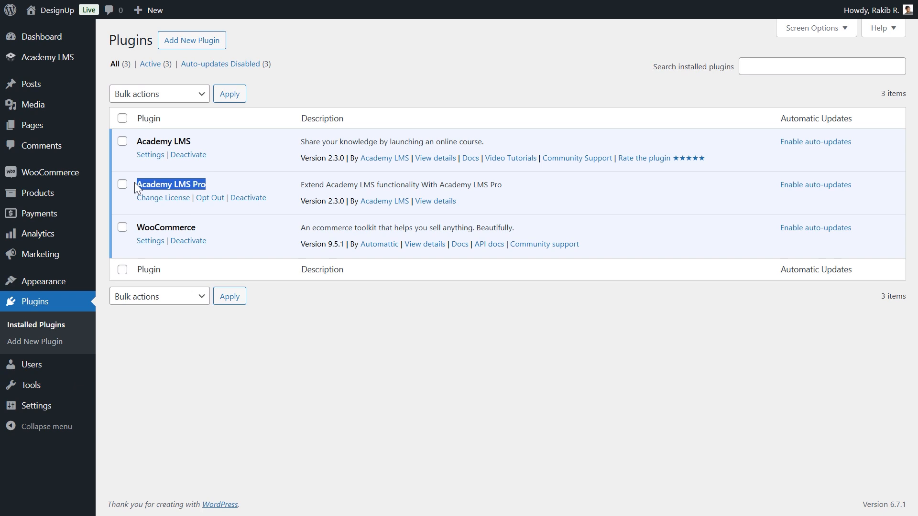
- Activate the Quizzes add-on in Academy LMS and open its list of all quizzes
{"action": "mouse_move", "coordinate": [90, 60]}
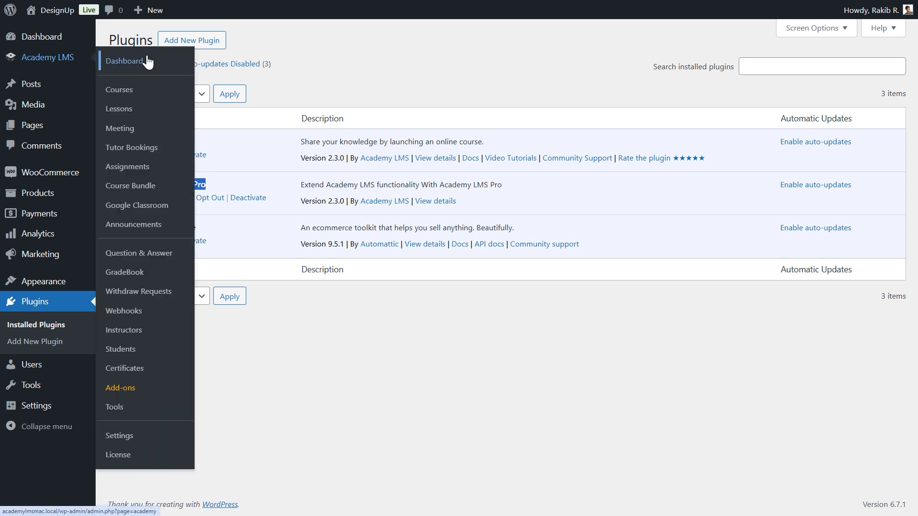
{"action": "left_click", "coordinate": [151, 392]}
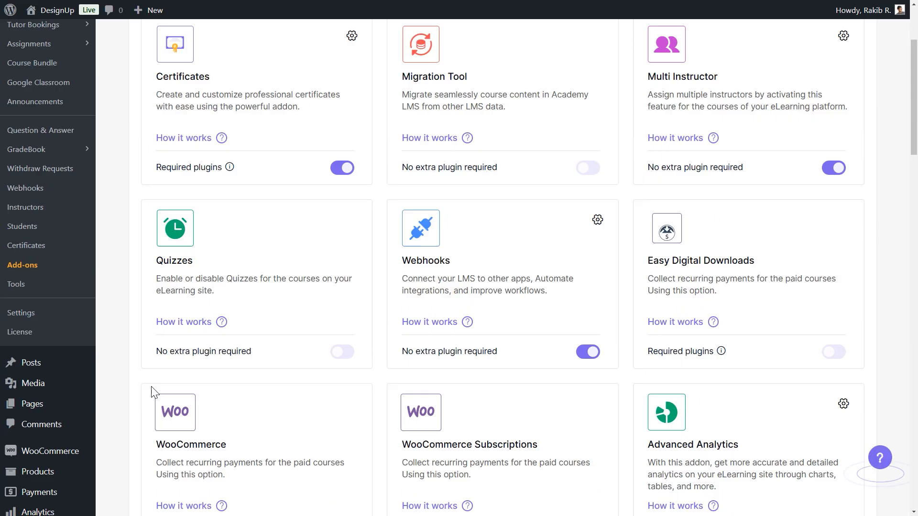
{"action": "double_click", "coordinate": [194, 310]}
{"action": "left_click", "coordinate": [301, 312]}
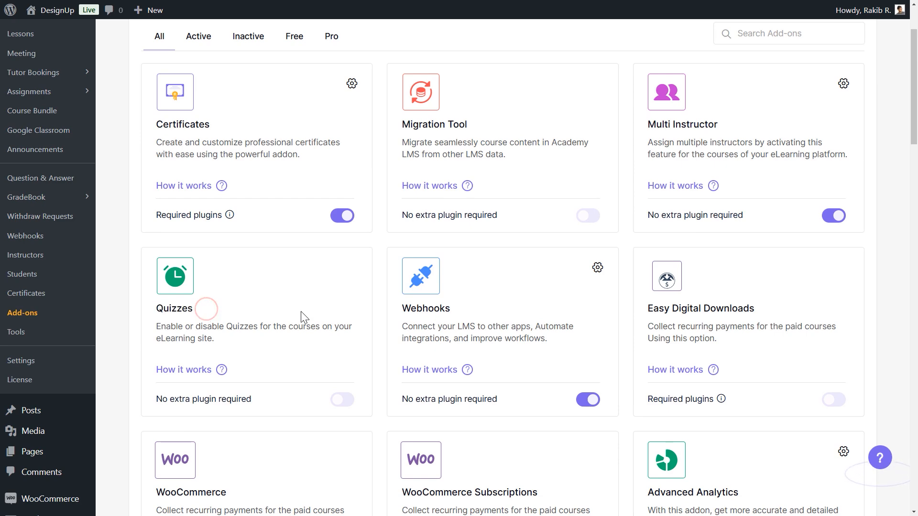
{"action": "left_click", "coordinate": [342, 400]}
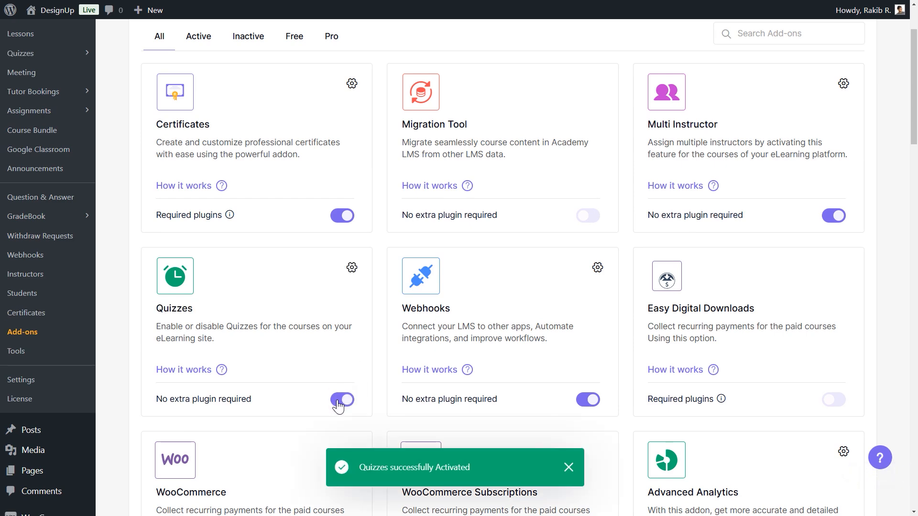
{"action": "left_click", "coordinate": [353, 270]}
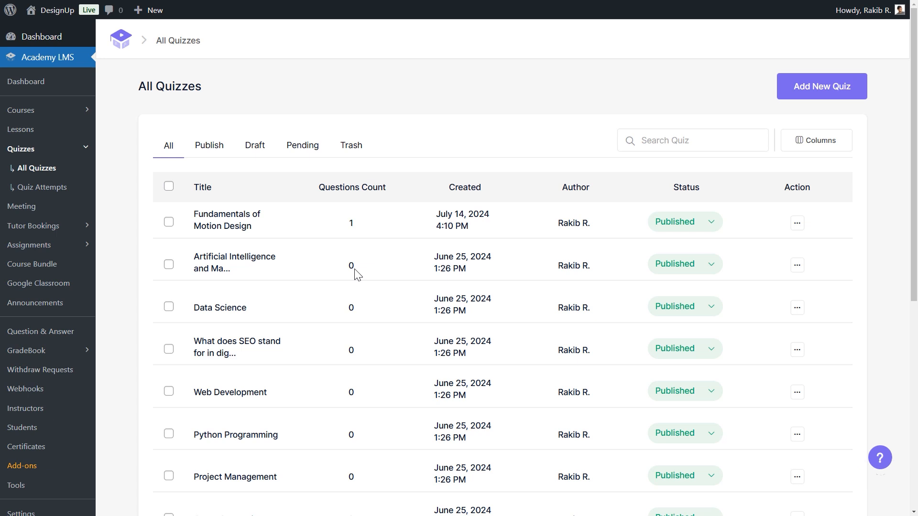
- Create a quiz titled "Mastering the Basics of Motion Design" with a description about testing foundational knowledge through mixed question types, and save the quiz info
{"action": "left_click", "coordinate": [823, 95]}
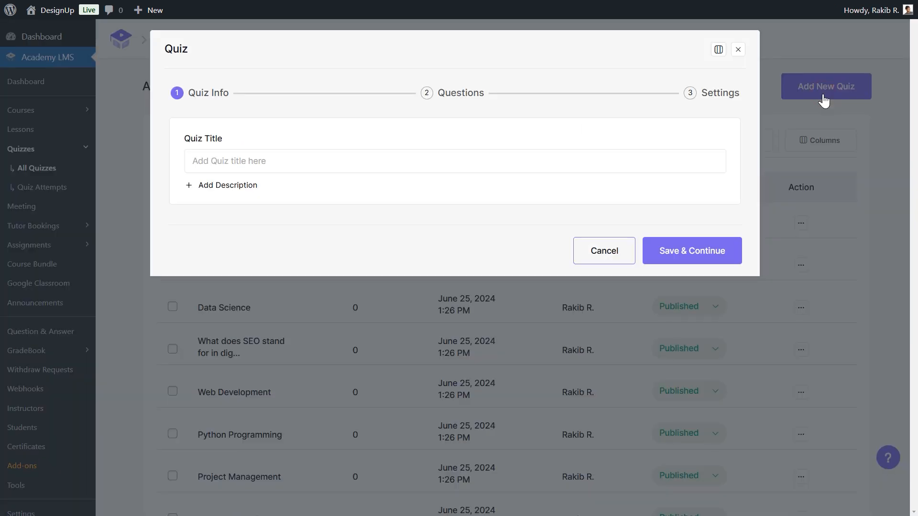
{"action": "left_click", "coordinate": [195, 161]}
{"action": "type", "text": "Mastering the Basics of Motion Design"}
{"action": "left_click", "coordinate": [196, 188]}
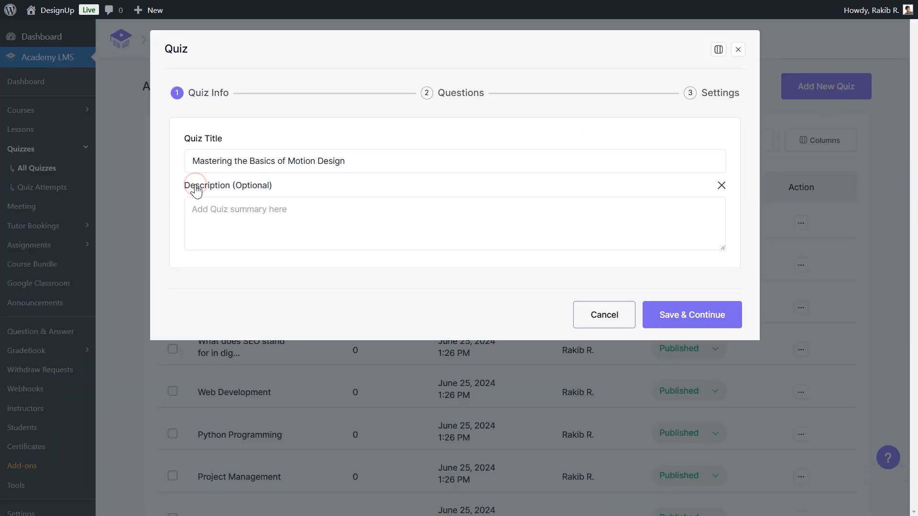
{"action": "left_click", "coordinate": [195, 209]}
{"action": "type", "text": "This quiz is designed to test your foundational knowledge of motion design concepts, tools, and techniques. It includes a mix of question types to ensure a comprehensive assessment of your understanding."}
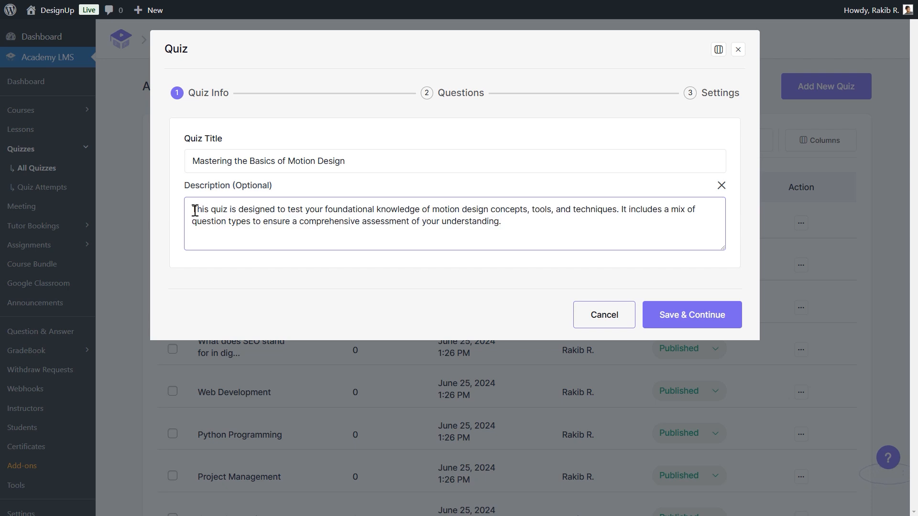
{"action": "left_click", "coordinate": [656, 317]}
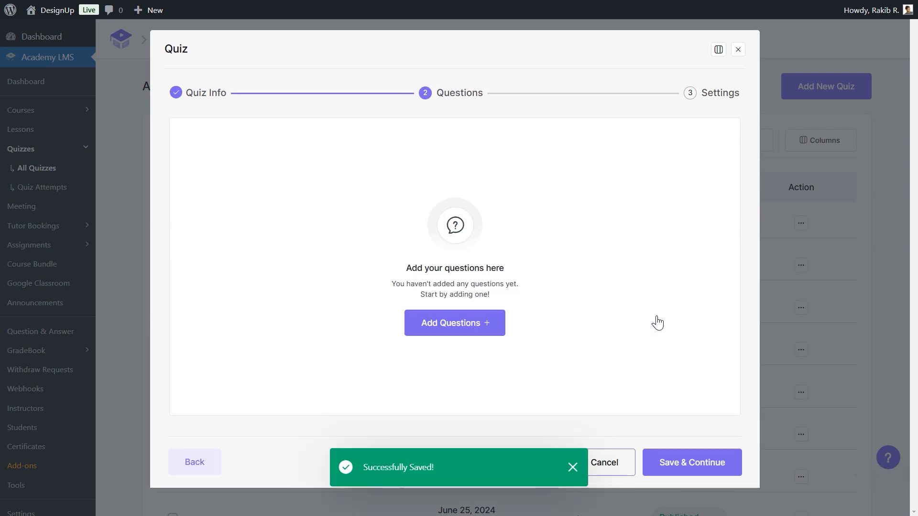
- Start a True/False question titled "Keyframes are essential for creating animations in motion design."
{"action": "left_click", "coordinate": [494, 332]}
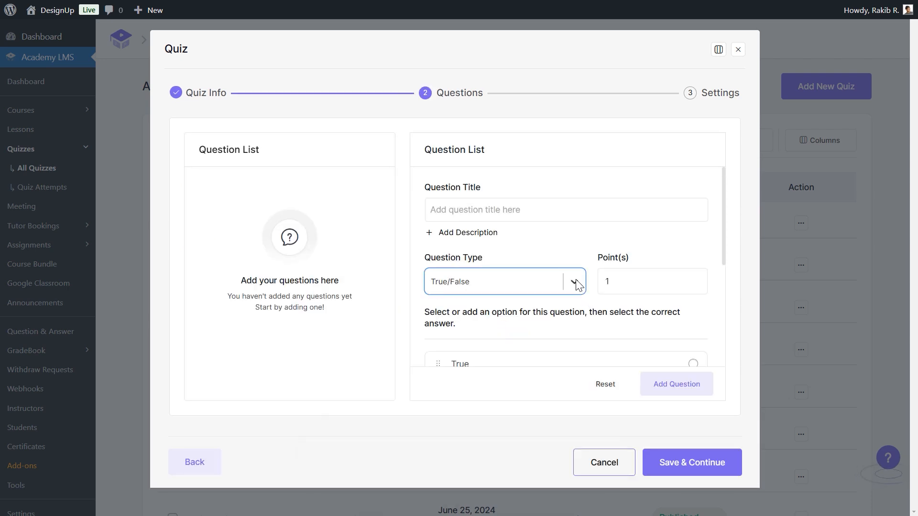
{"action": "scroll", "coordinate": [578, 289], "scroll_direction": "down", "scroll_amount": 2}
{"action": "left_click", "coordinate": [575, 190]}
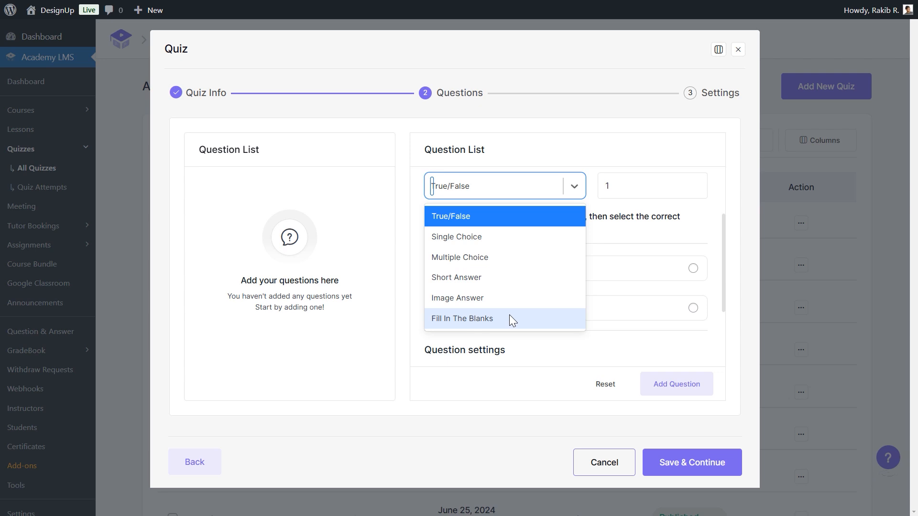
{"action": "left_click", "coordinate": [487, 218]}
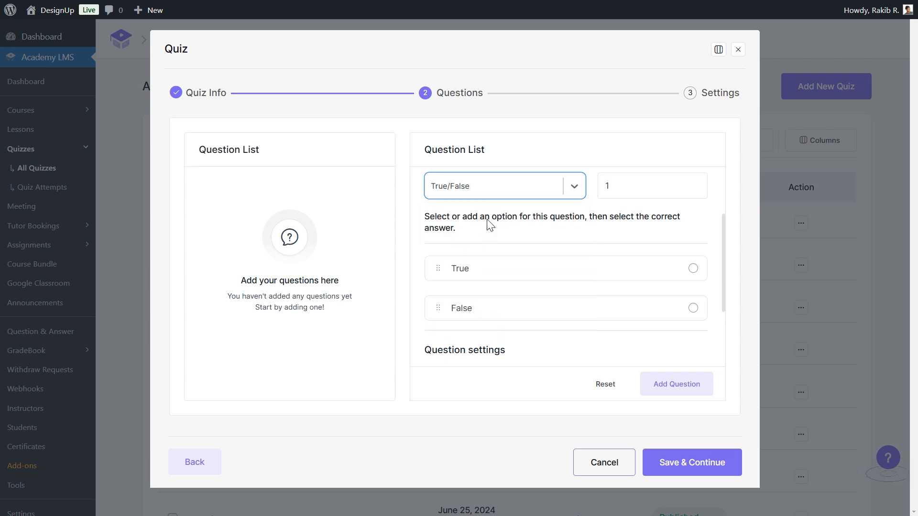
{"action": "scroll", "coordinate": [487, 224], "scroll_direction": "up", "scroll_amount": 3}
{"action": "left_click", "coordinate": [441, 207]}
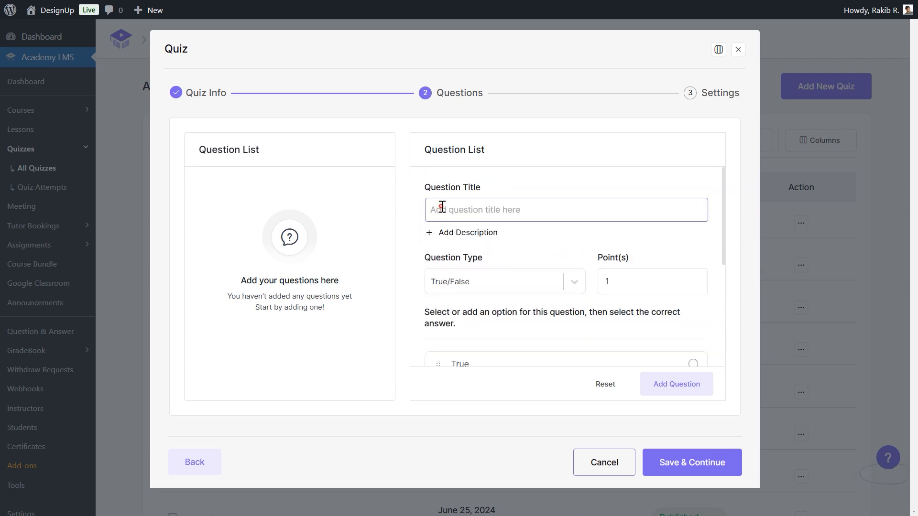
{"action": "type", "text": "Keyframes are essential for creating animations in motion design."}
- Set the keyframes question's points to 0 and mark True as the correct answer
{"action": "left_click", "coordinate": [621, 282]}
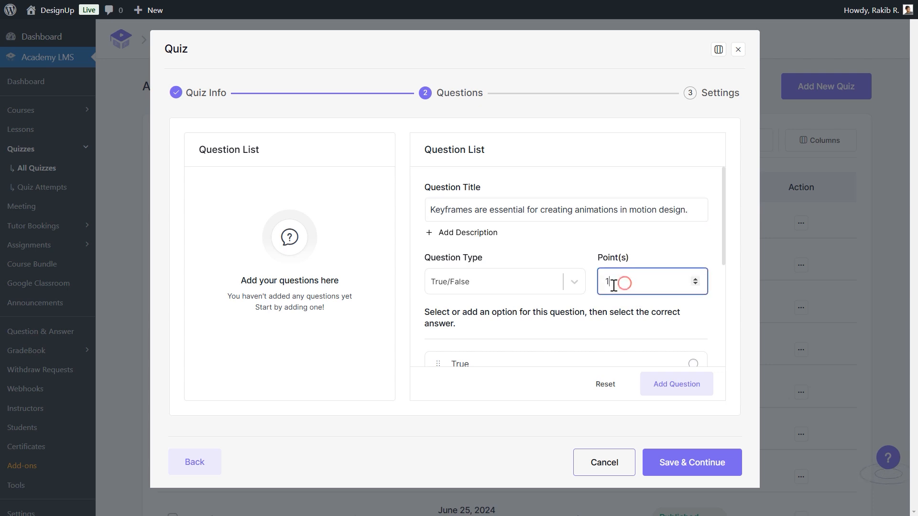
{"action": "left_click_drag", "start_coordinate": [621, 282], "coordinate": [598, 286]}
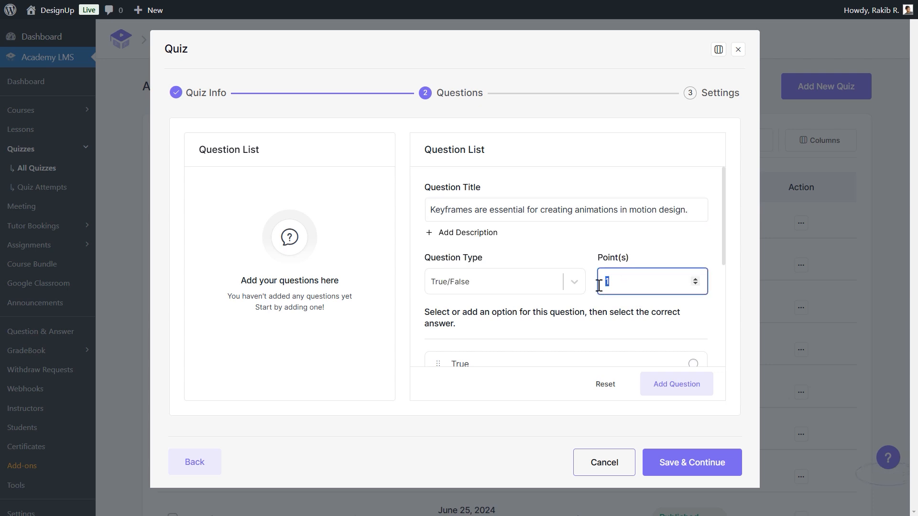
{"action": "left_click", "coordinate": [694, 234]}
{"action": "scroll", "coordinate": [694, 233], "scroll_direction": "down", "scroll_amount": 2}
{"action": "left_click", "coordinate": [694, 269]}
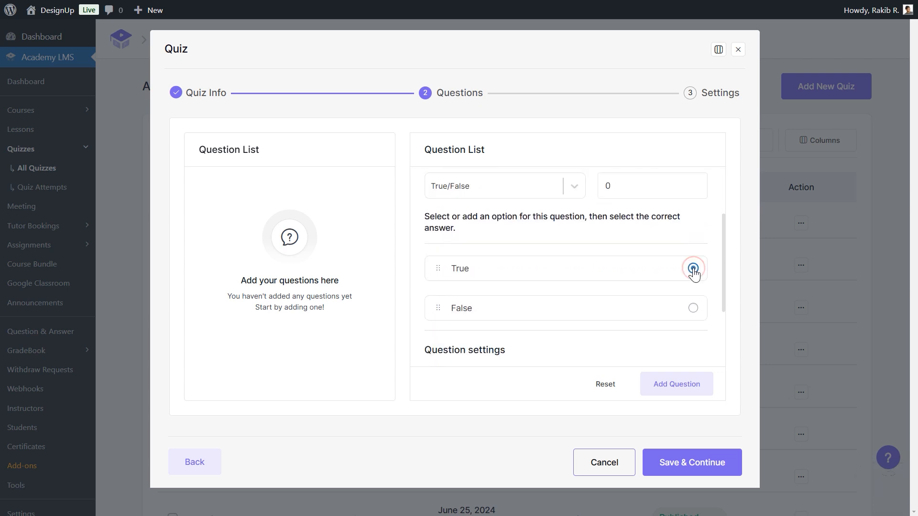
- Enable Answer required and Randomize Answer, keep Display points on, and add the keyframes question to the quiz
{"action": "scroll", "coordinate": [694, 272], "scroll_direction": "down", "scroll_amount": 2}
{"action": "left_click_drag", "start_coordinate": [524, 242], "coordinate": [425, 241]}
{"action": "left_click", "coordinate": [424, 241]}
{"action": "left_click", "coordinate": [689, 276]}
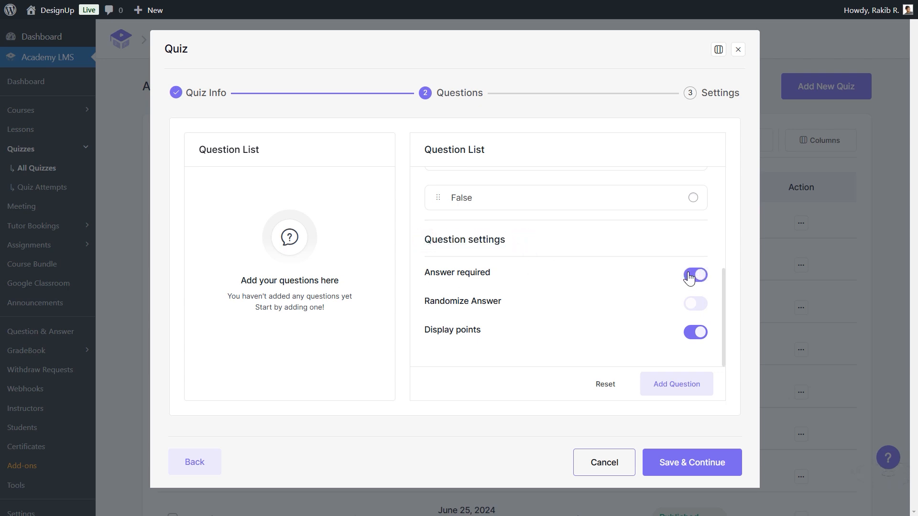
{"action": "left_click", "coordinate": [699, 307]}
{"action": "left_click", "coordinate": [702, 330]}
{"action": "left_click", "coordinate": [701, 331]}
{"action": "left_click", "coordinate": [697, 389]}
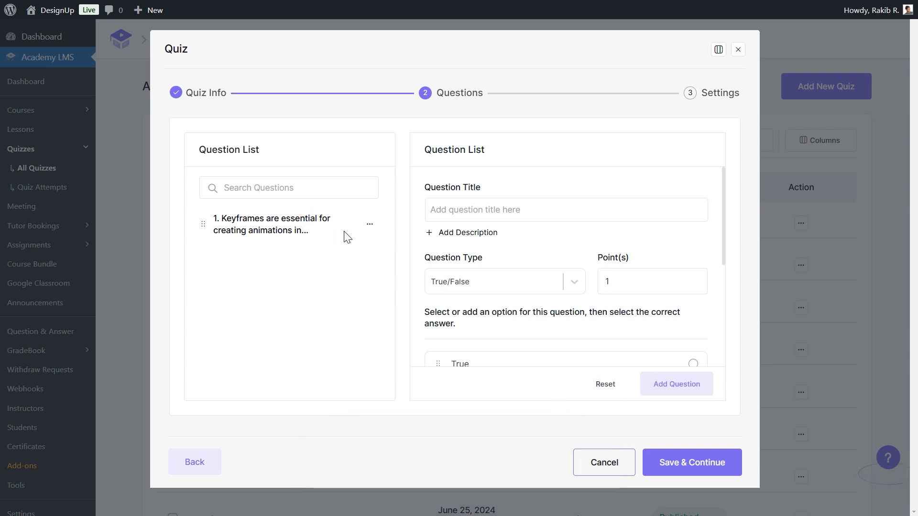
- View the available actions for the added keyframes question in the question list
{"action": "left_click", "coordinate": [370, 225]}
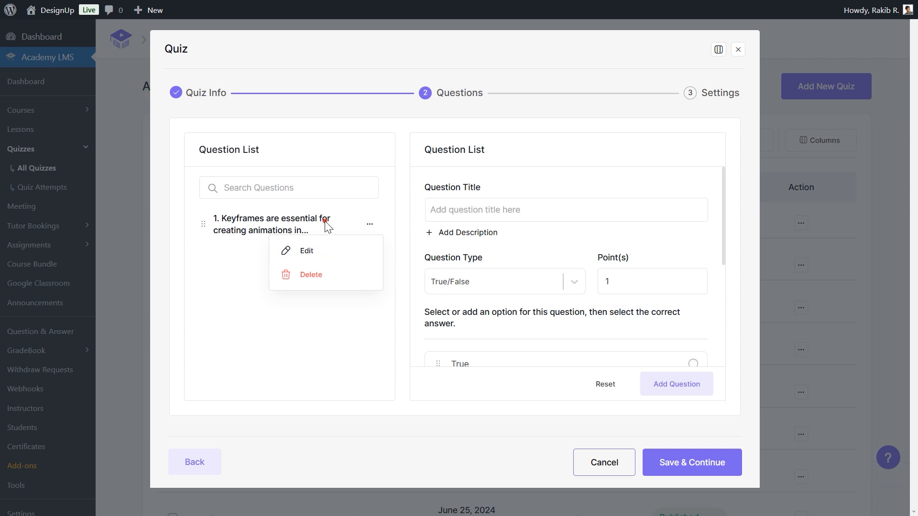
{"action": "left_click", "coordinate": [325, 222]}
- Start a Multiple Choice question titled "Which principle is NOT part of the 12 Principles of Animation?"
{"action": "left_click", "coordinate": [572, 282]}
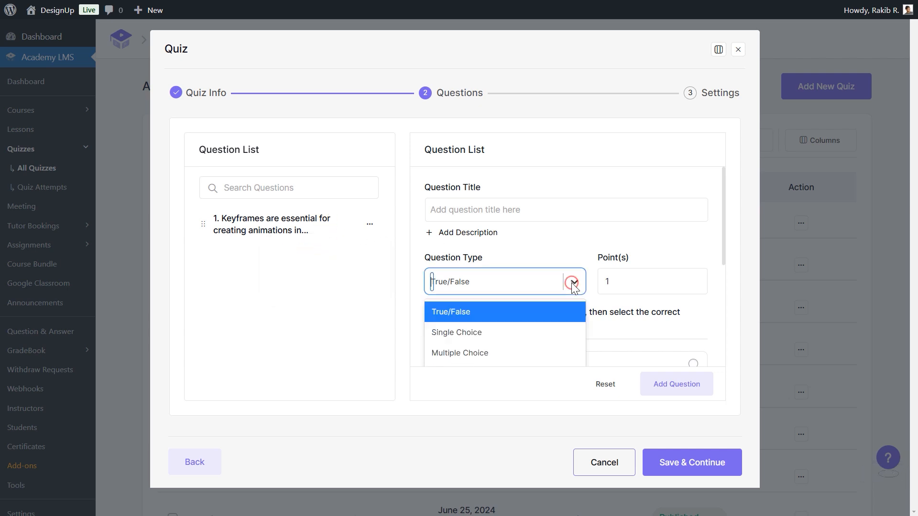
{"action": "left_click", "coordinate": [500, 354]}
{"action": "left_click", "coordinate": [443, 211]}
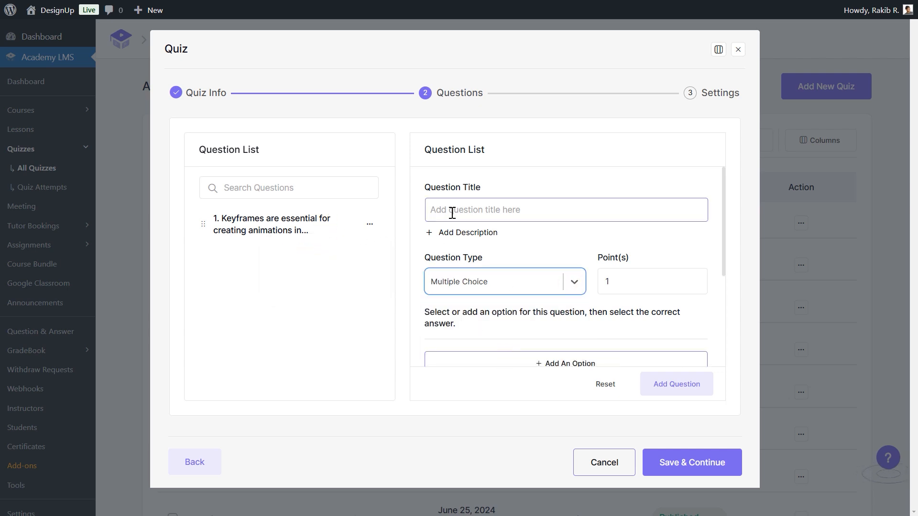
{"action": "type", "text": "Which principle is NOT part of the 12 Principles of Animation?"}
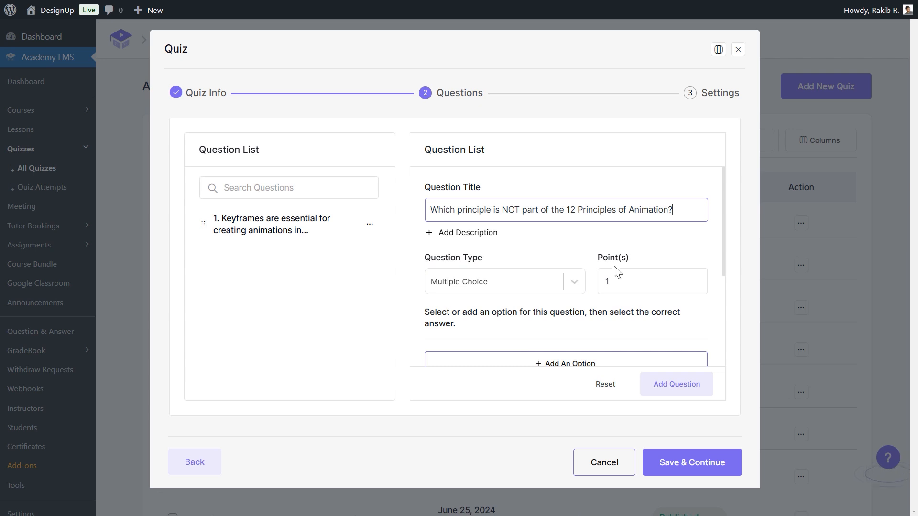
{"action": "left_click_drag", "start_coordinate": [618, 282], "coordinate": [592, 282]}
{"action": "left_click", "coordinate": [591, 281]}
- Add the answer option "Squash and Stretch" with the Only Text display format and save it
{"action": "scroll", "coordinate": [591, 282], "scroll_direction": "down", "scroll_amount": 3}
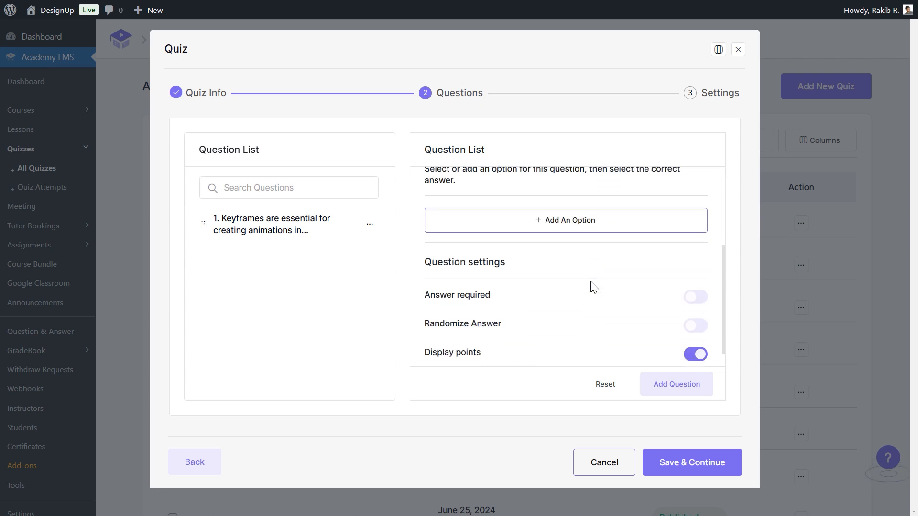
{"action": "left_click", "coordinate": [596, 225]}
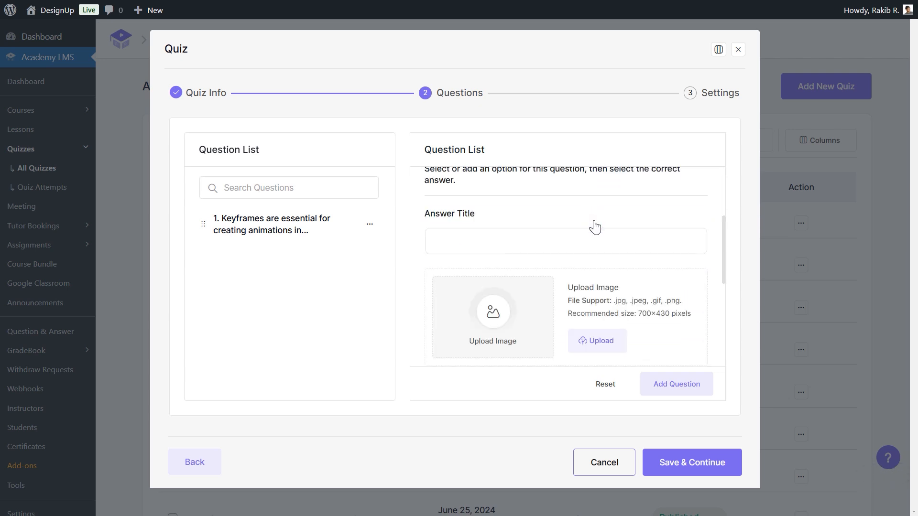
{"action": "left_click", "coordinate": [440, 238]}
{"action": "type", "text": "Squash and Stretch"}
{"action": "scroll", "coordinate": [439, 238], "scroll_direction": "down", "scroll_amount": 2}
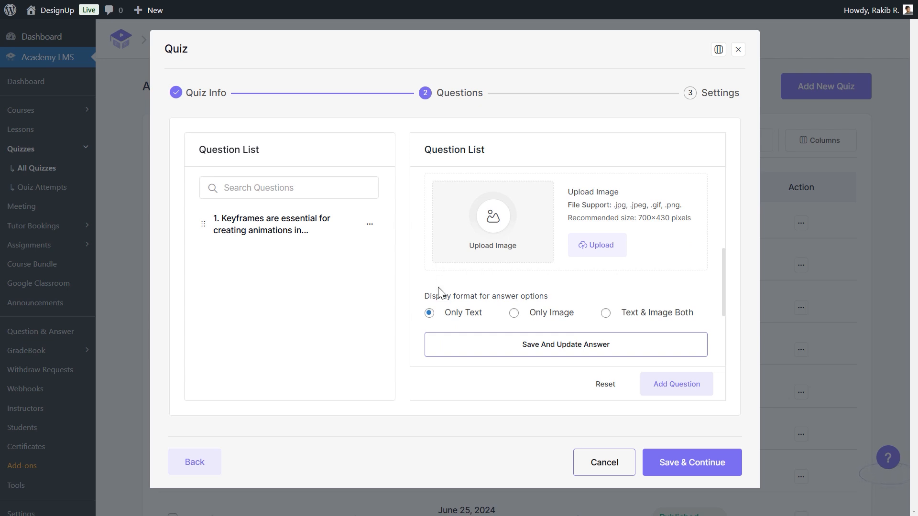
{"action": "left_click", "coordinate": [514, 314]}
{"action": "left_click", "coordinate": [429, 314]}
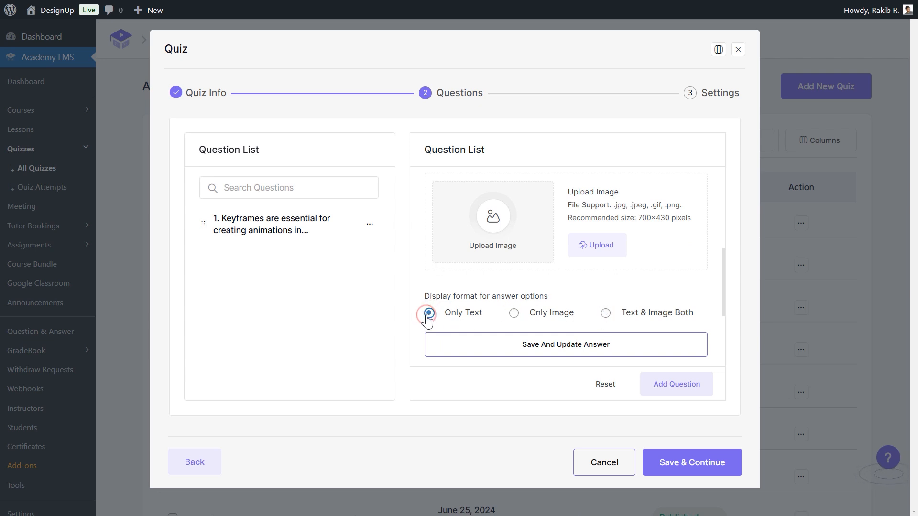
{"action": "left_click", "coordinate": [589, 344]}
- Mark Color Grading as the correct answer, enable Answer required and Randomize Answer, and add the question to the quiz
{"action": "scroll", "coordinate": [584, 340], "scroll_direction": "up", "scroll_amount": 4}
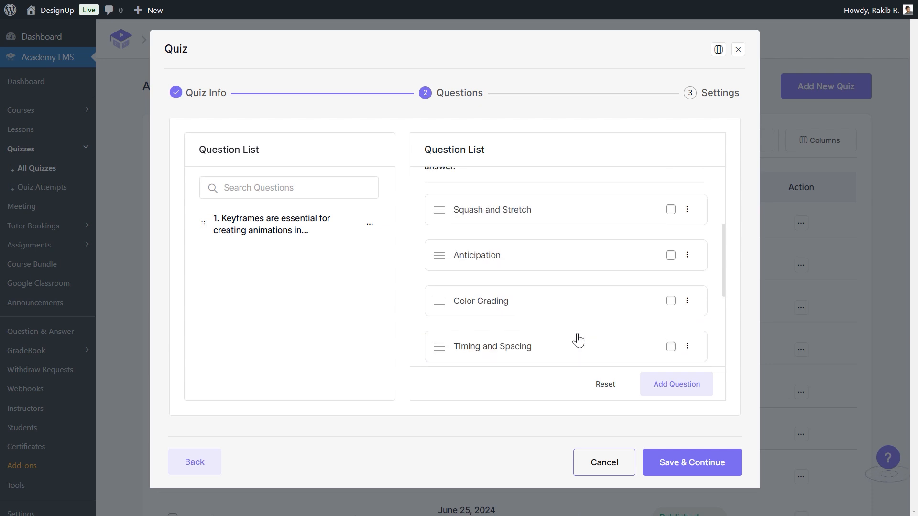
{"action": "left_click", "coordinate": [671, 303]}
{"action": "scroll", "coordinate": [672, 309], "scroll_direction": "down", "scroll_amount": 4}
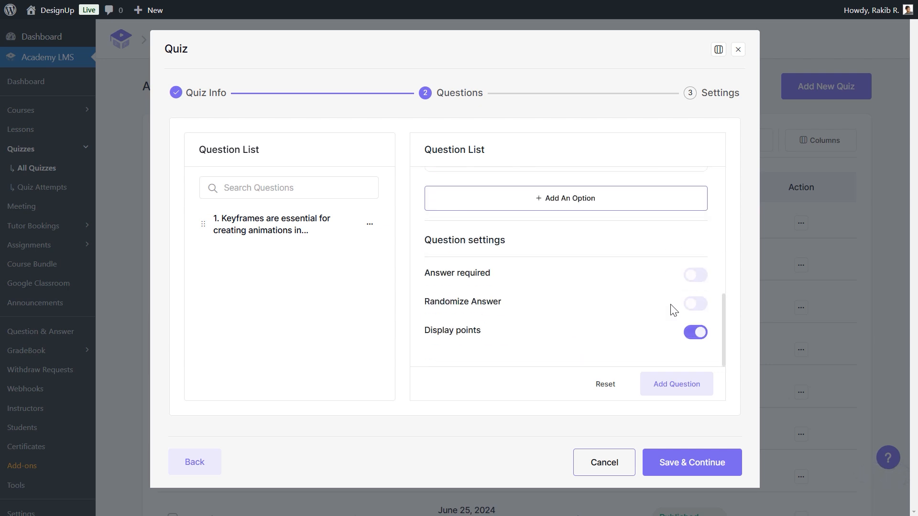
{"action": "left_click", "coordinate": [701, 275]}
{"action": "left_click", "coordinate": [694, 306]}
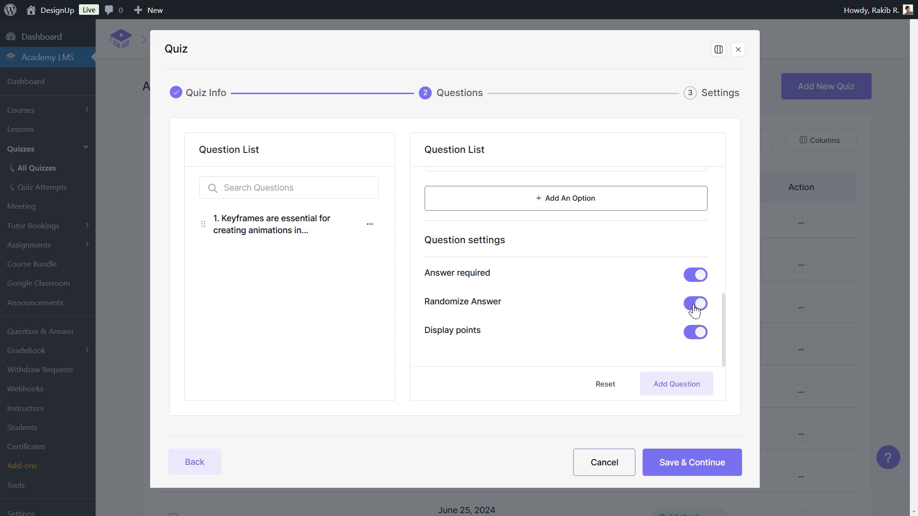
{"action": "left_click", "coordinate": [693, 385]}
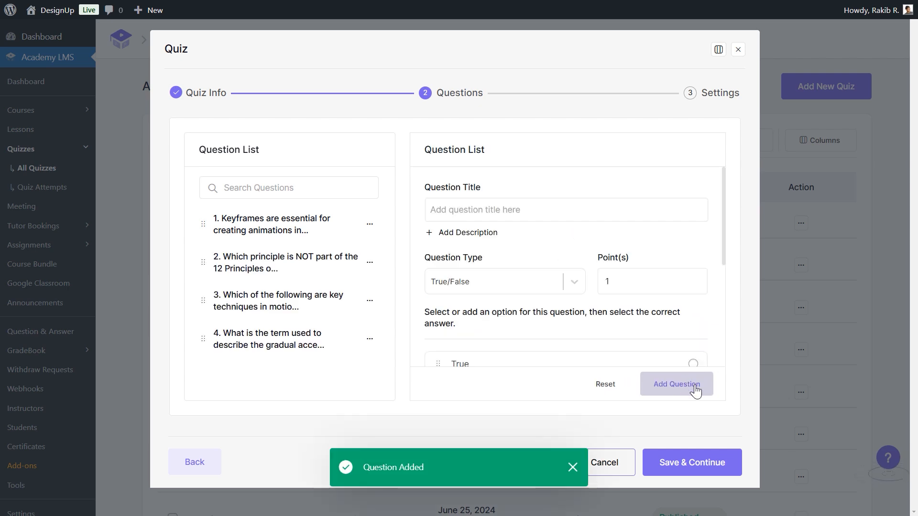
- Add a Short Answer question titled "Name one popular software used for motion design." with Answer required enabled
{"action": "left_click", "coordinate": [574, 283]}
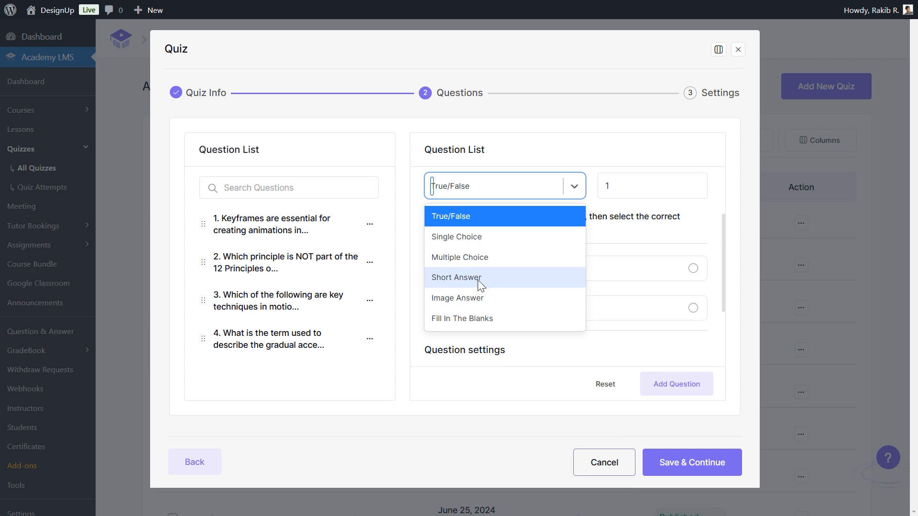
{"action": "left_click", "coordinate": [480, 278]}
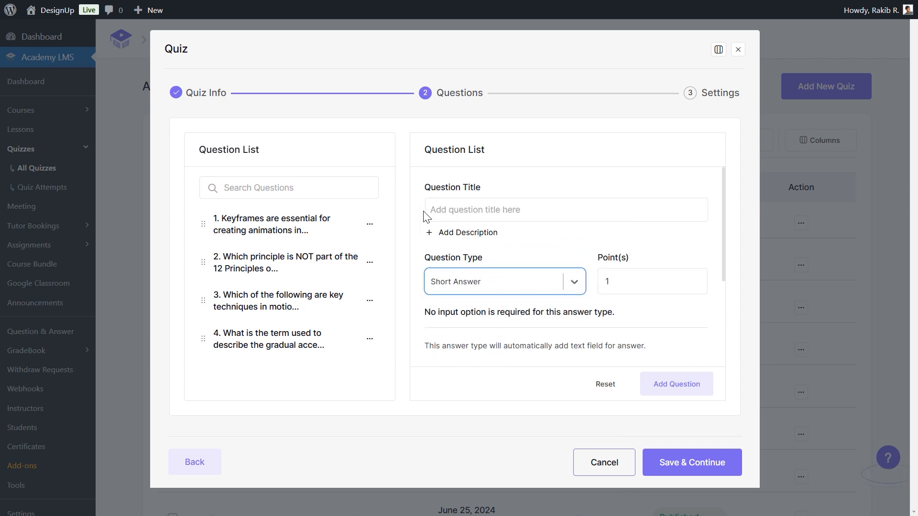
{"action": "left_click", "coordinate": [424, 212]}
{"action": "type", "text": "Name one popular software used for motion design."}
{"action": "scroll", "coordinate": [432, 212], "scroll_direction": "down", "scroll_amount": 3}
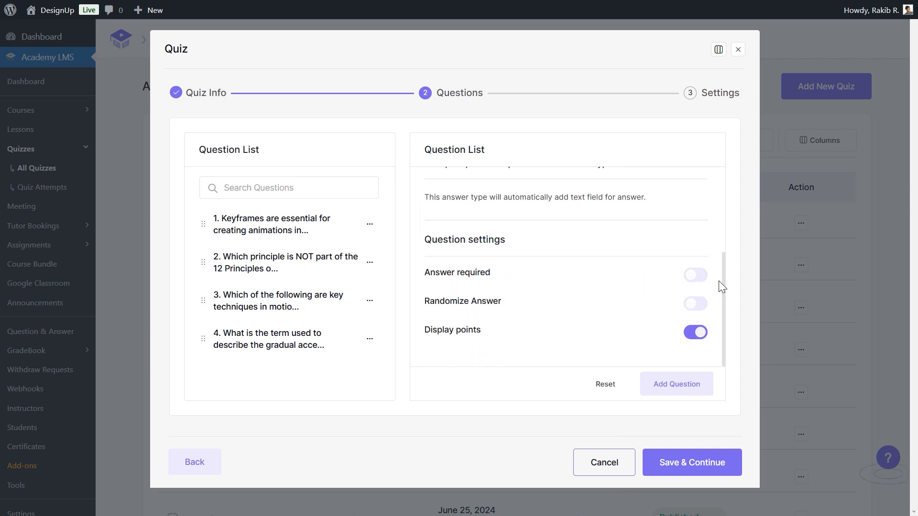
{"action": "left_click", "coordinate": [694, 274]}
{"action": "left_click", "coordinate": [696, 383]}
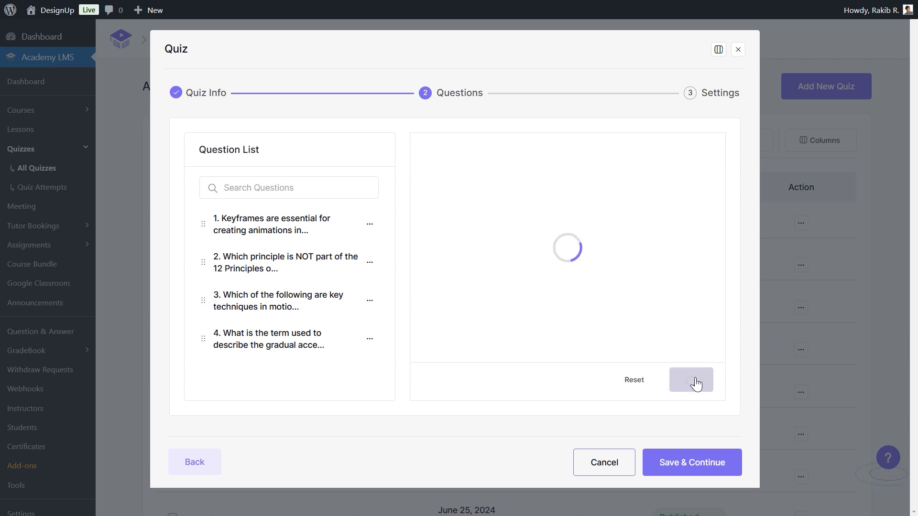
- Review the question list, save the questions, and enable Hide question number in the quiz settings
{"action": "scroll", "coordinate": [376, 232], "scroll_direction": "down", "scroll_amount": 2}
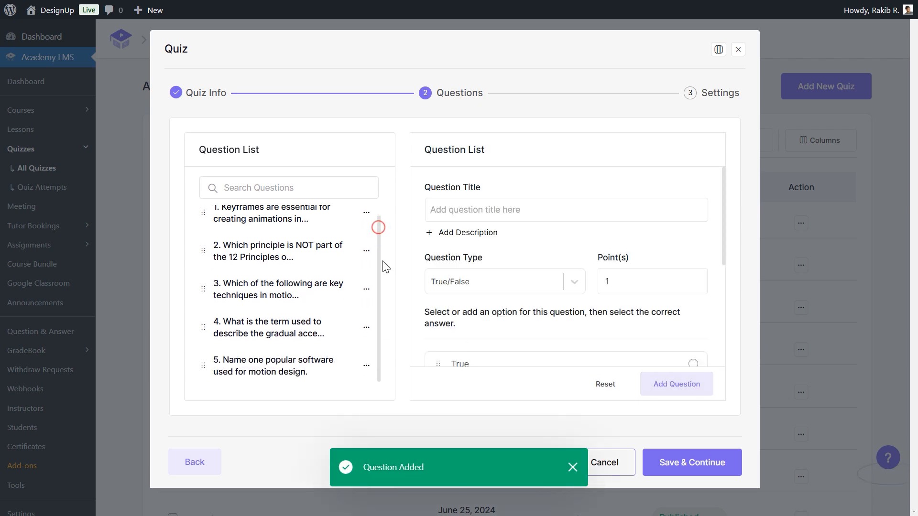
{"action": "scroll", "coordinate": [378, 225], "scroll_direction": "up", "scroll_amount": 2}
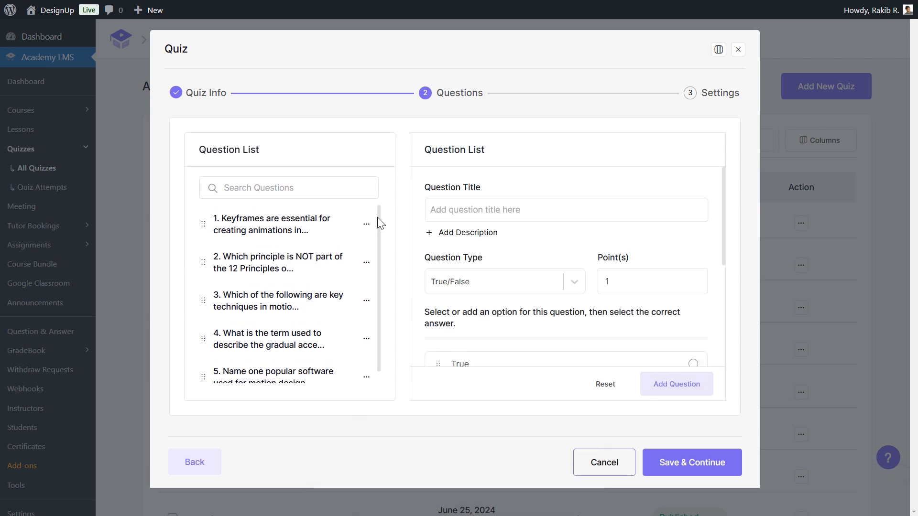
{"action": "left_click", "coordinate": [730, 461]}
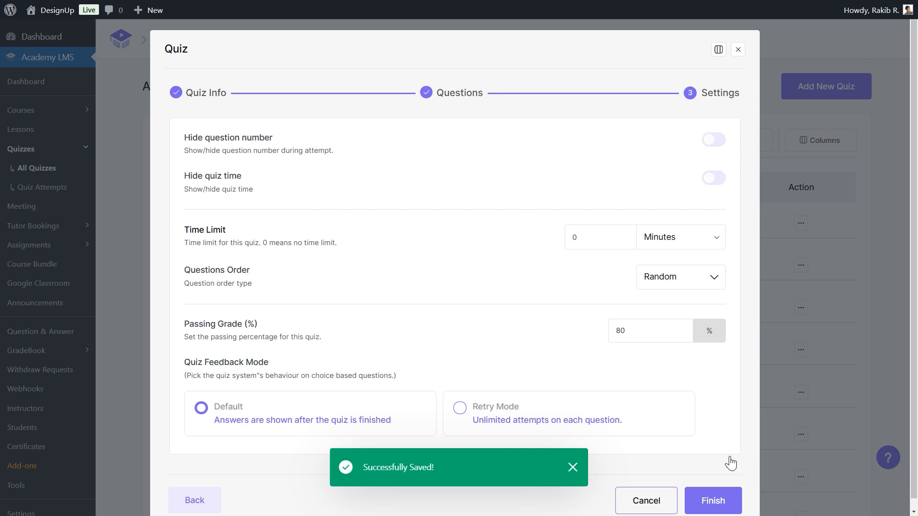
{"action": "left_click_drag", "start_coordinate": [291, 134], "coordinate": [179, 130]}
{"action": "left_click", "coordinate": [175, 137]}
{"action": "left_click_drag", "start_coordinate": [177, 178], "coordinate": [243, 178]}
{"action": "left_click", "coordinate": [257, 180]}
{"action": "left_click", "coordinate": [714, 140]}
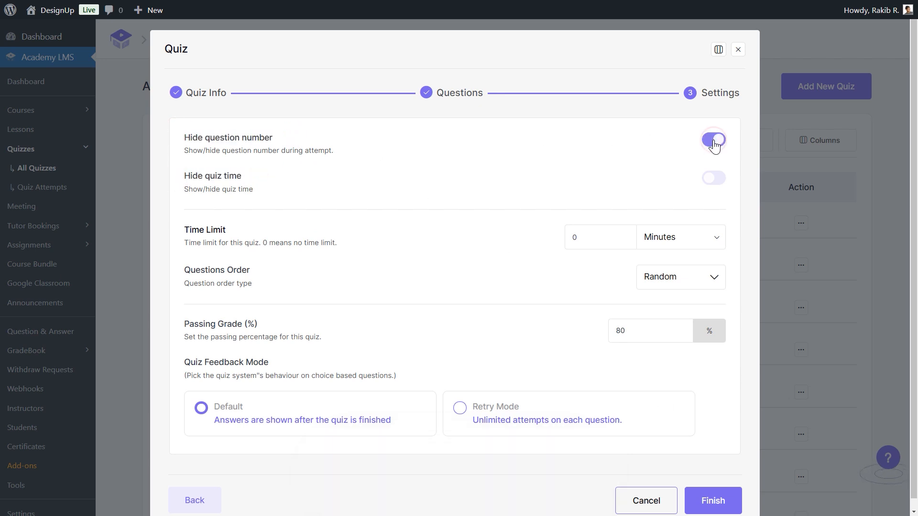
- Set the quiz's time limit to 5 minutes
{"action": "left_click_drag", "start_coordinate": [589, 241], "coordinate": [550, 241]}
{"action": "left_click", "coordinate": [711, 241]}
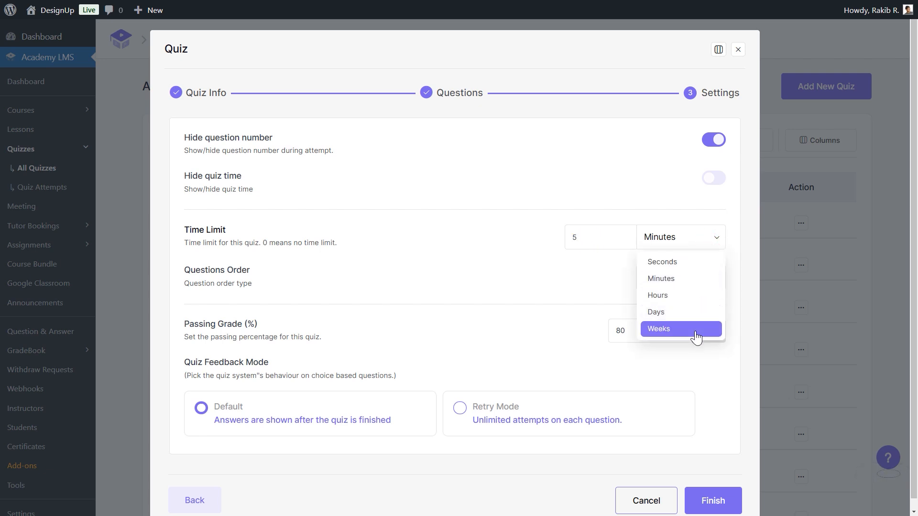
{"action": "left_click", "coordinate": [685, 279]}
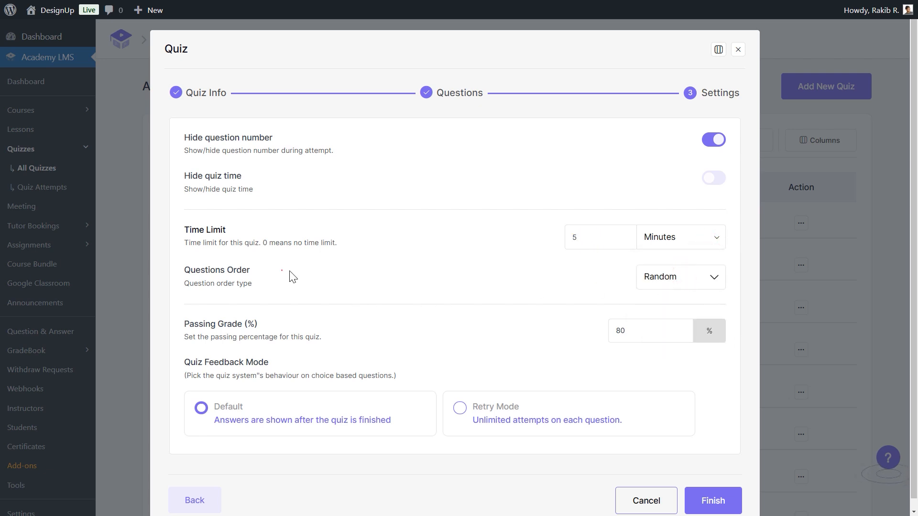
- Set the questions order to Random and the passing grade to 80%
{"action": "left_click_drag", "start_coordinate": [282, 271], "coordinate": [166, 270]}
{"action": "left_click", "coordinate": [165, 270]}
{"action": "left_click", "coordinate": [703, 279]}
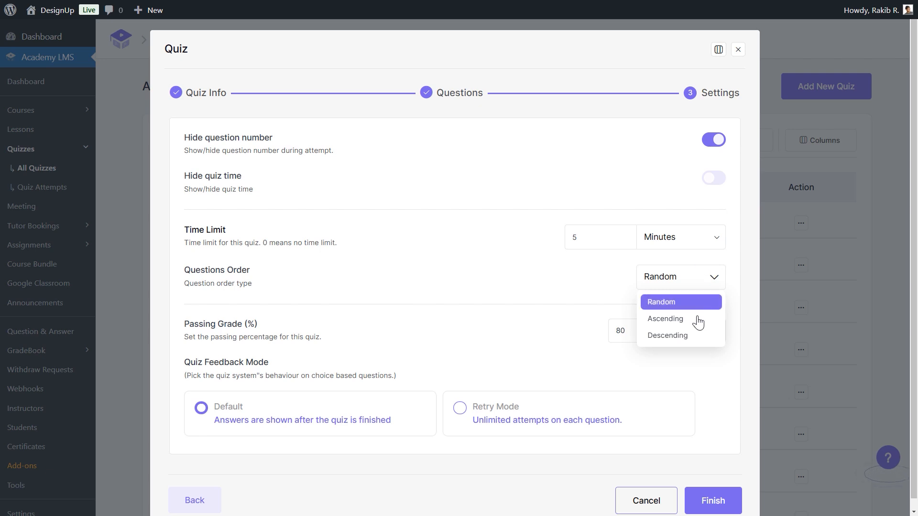
{"action": "left_click", "coordinate": [682, 305]}
{"action": "left_click_drag", "start_coordinate": [635, 331], "coordinate": [606, 335]}
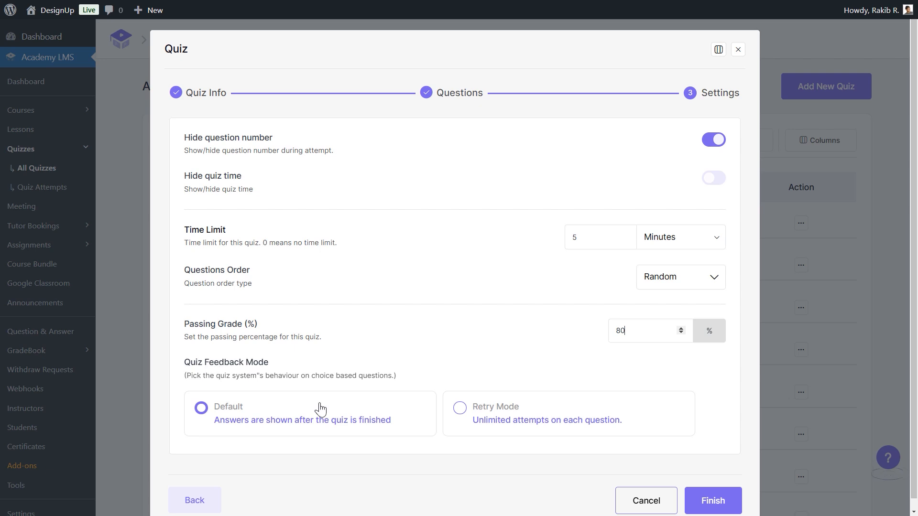
- Choose Retry Mode as the quiz feedback mode with 5 attempts allowed, and finish the quiz
{"action": "left_click", "coordinate": [518, 408]}
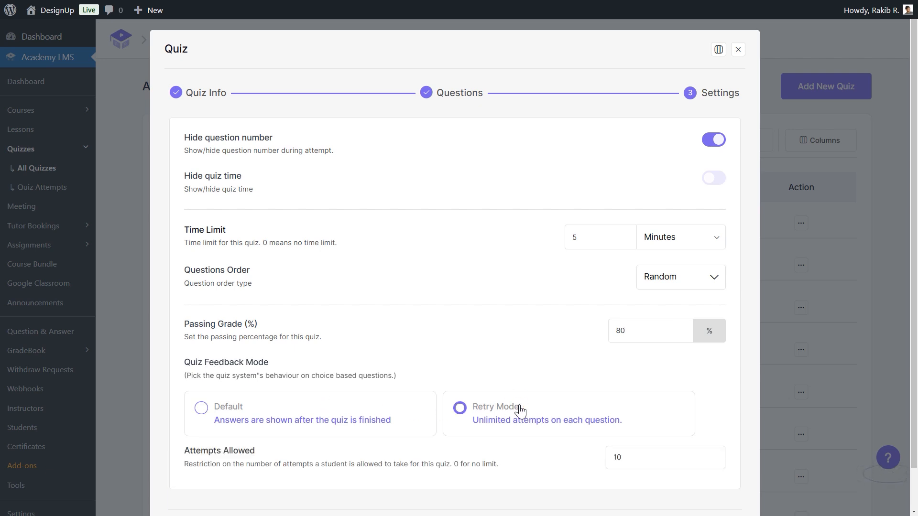
{"action": "left_click_drag", "start_coordinate": [629, 458], "coordinate": [606, 464]}
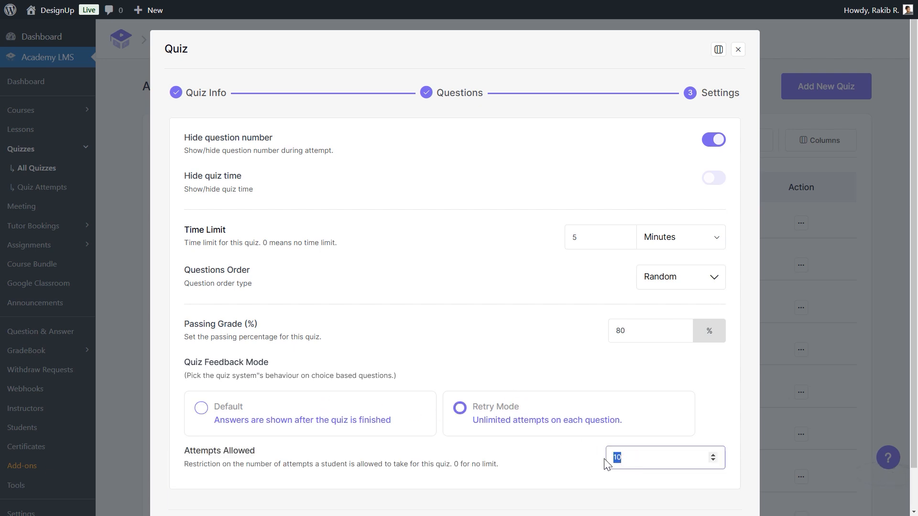
{"action": "type", "text": "5"}
{"action": "scroll", "coordinate": [603, 464], "scroll_direction": "down", "scroll_amount": 1}
{"action": "left_click", "coordinate": [722, 491]}
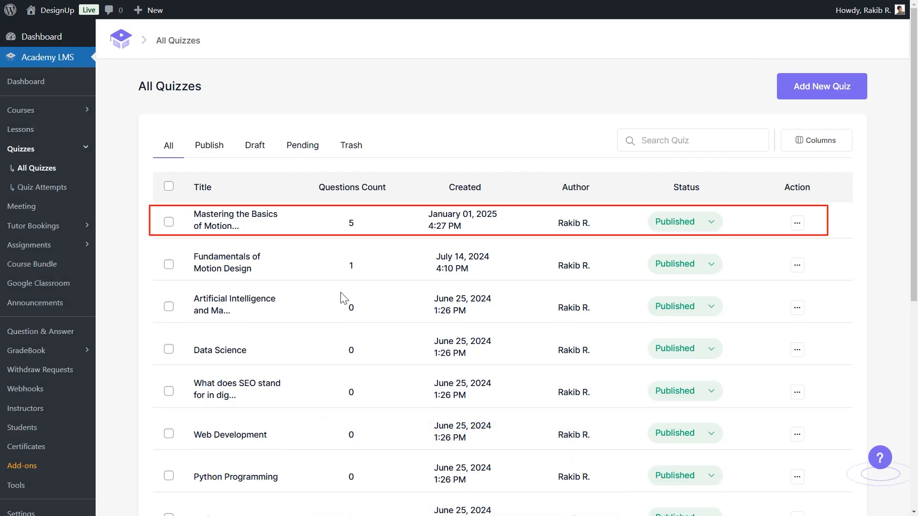
{"action": "left_click_drag", "start_coordinate": [190, 209], "coordinate": [268, 232]}
{"action": "left_click", "coordinate": [356, 227]}
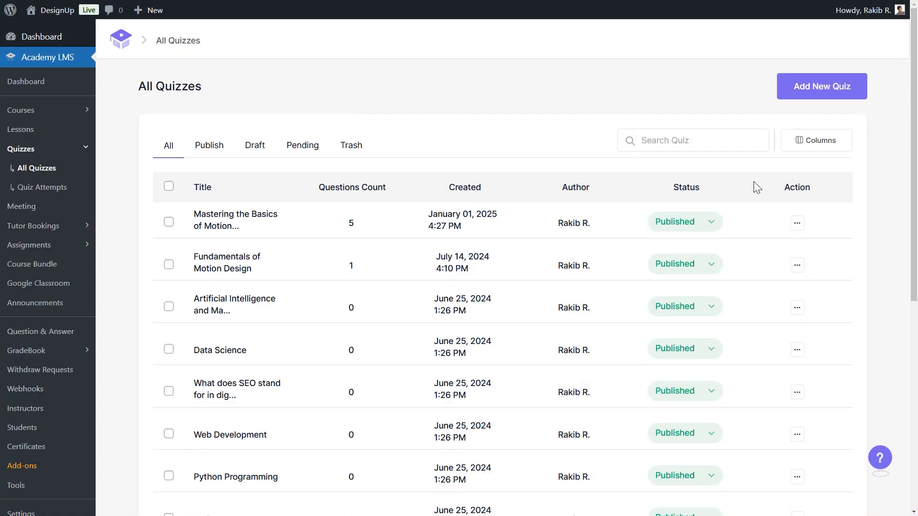
- Open the course "Mastering 3D Motion Design: From Basics to Brilliance" for editing and expand its curriculum in the Course Builder
{"action": "left_click", "coordinate": [85, 111]}
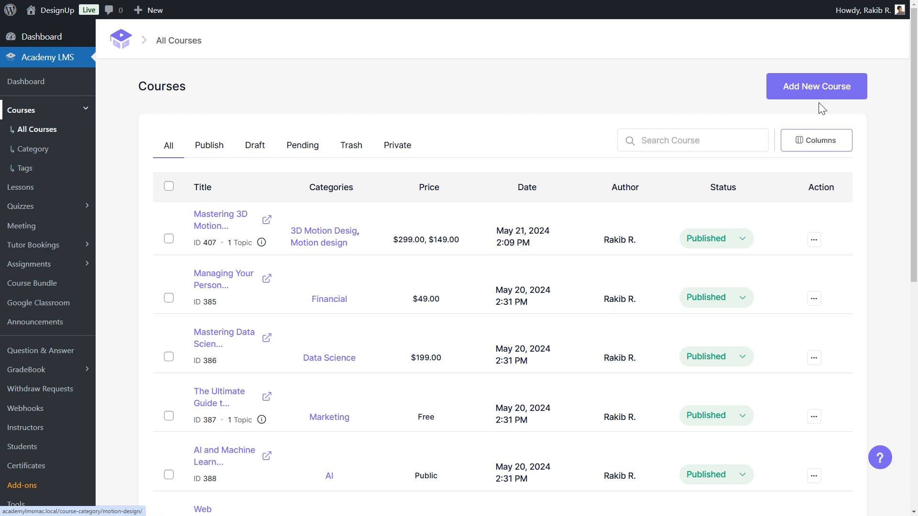
{"action": "left_click", "coordinate": [814, 240]}
{"action": "left_click", "coordinate": [789, 262]}
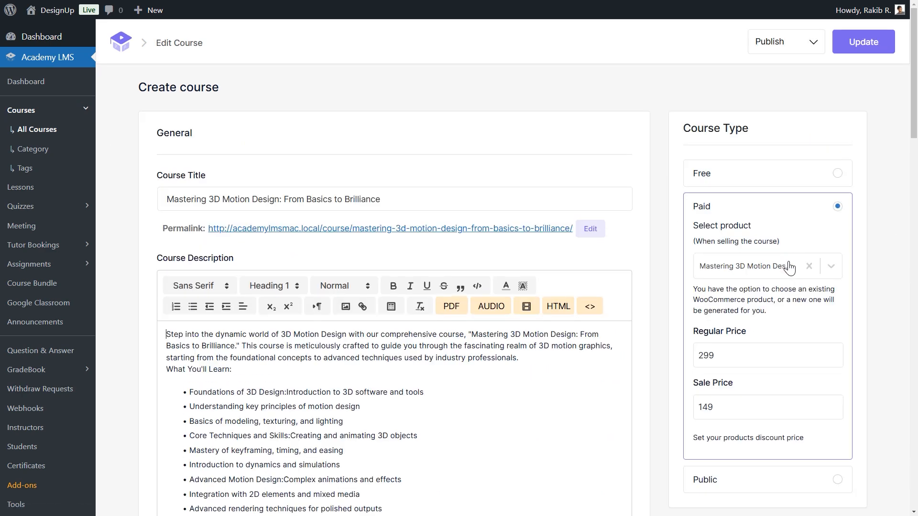
{"action": "scroll", "coordinate": [791, 265], "scroll_direction": "down", "scroll_amount": 15}
{"action": "scroll", "coordinate": [791, 267], "scroll_direction": "down", "scroll_amount": 8}
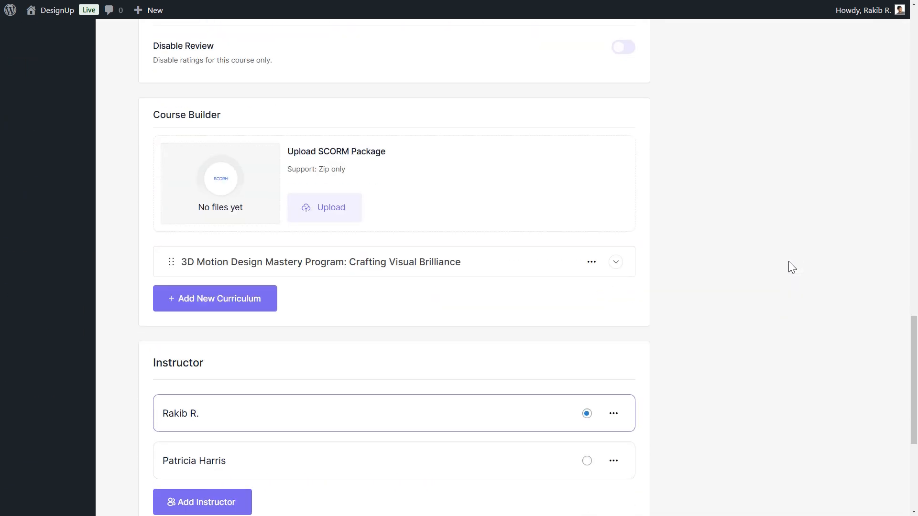
{"action": "left_click", "coordinate": [616, 263]}
- Search the existing quizzes for "motion design" and add "Mastering the Basics of Motion Design" to the Core Techniques and Skills sub-curriculum
{"action": "scroll", "coordinate": [617, 268], "scroll_direction": "down", "scroll_amount": 6}
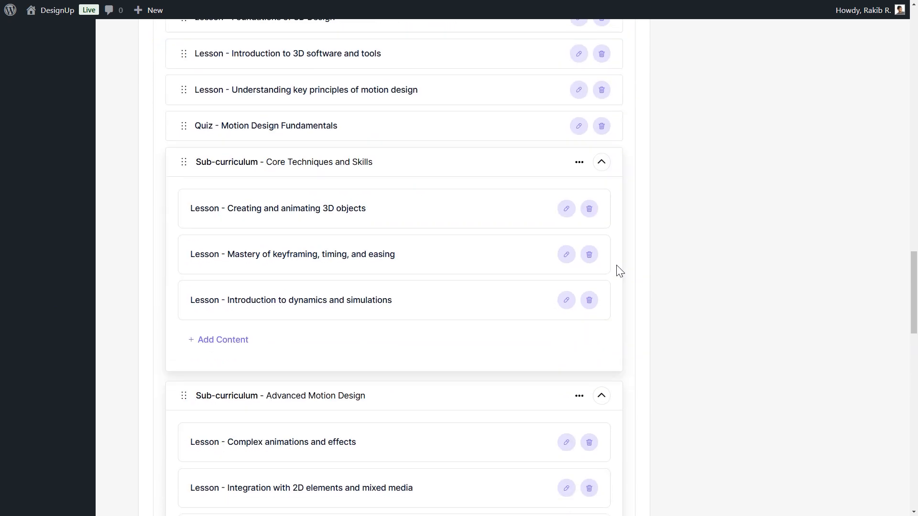
{"action": "scroll", "coordinate": [619, 272], "scroll_direction": "up", "scroll_amount": 2}
{"action": "left_click", "coordinate": [239, 436]}
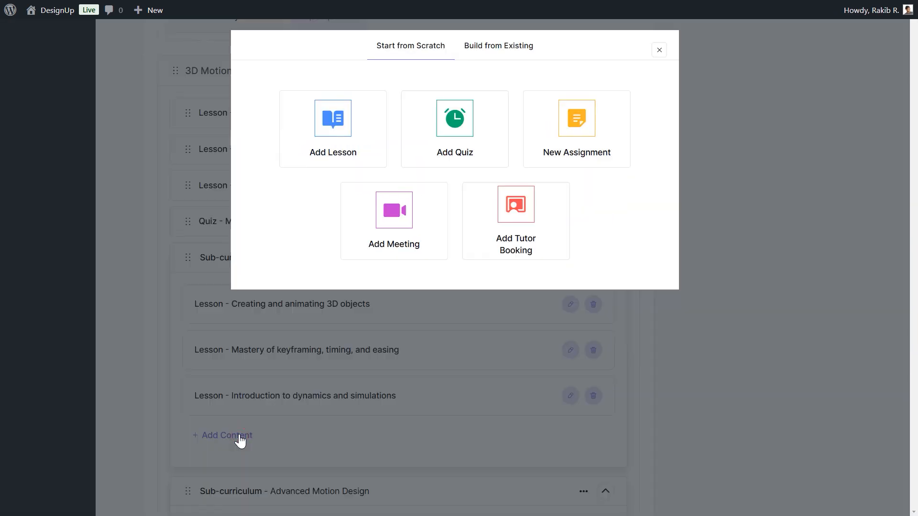
{"action": "left_click", "coordinate": [522, 54]}
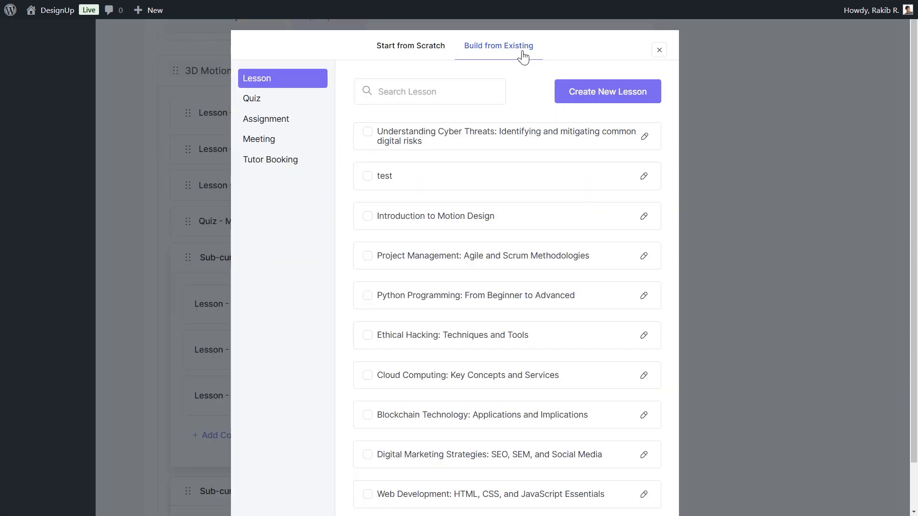
{"action": "left_click", "coordinate": [272, 101]}
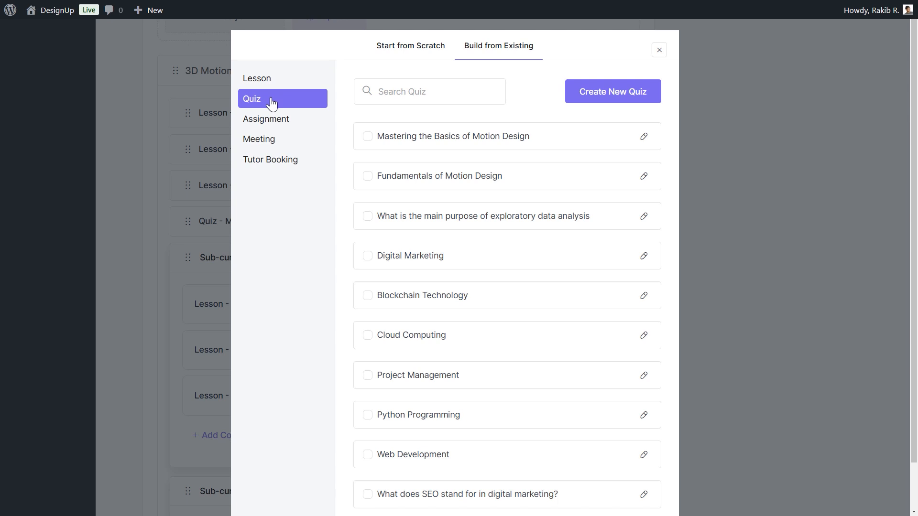
{"action": "left_click", "coordinate": [375, 93]}
{"action": "type", "text": "motion design"}
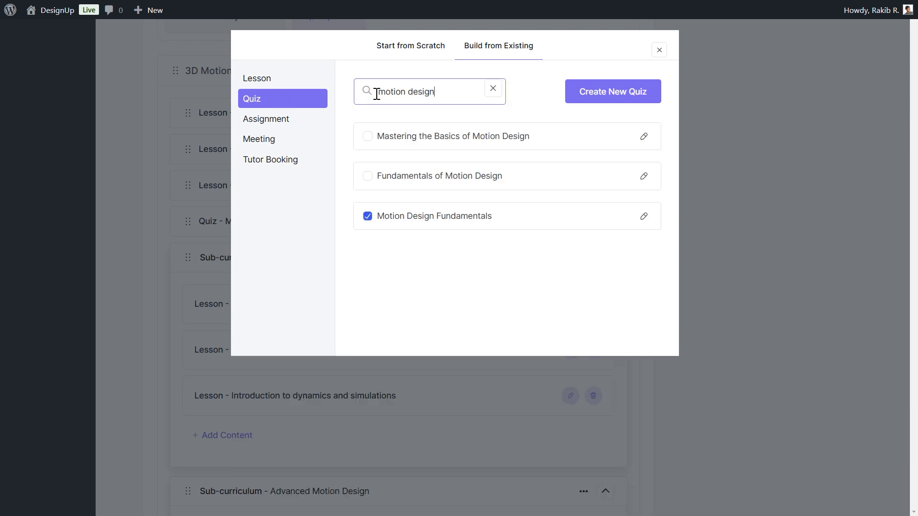
{"action": "left_click", "coordinate": [368, 137]}
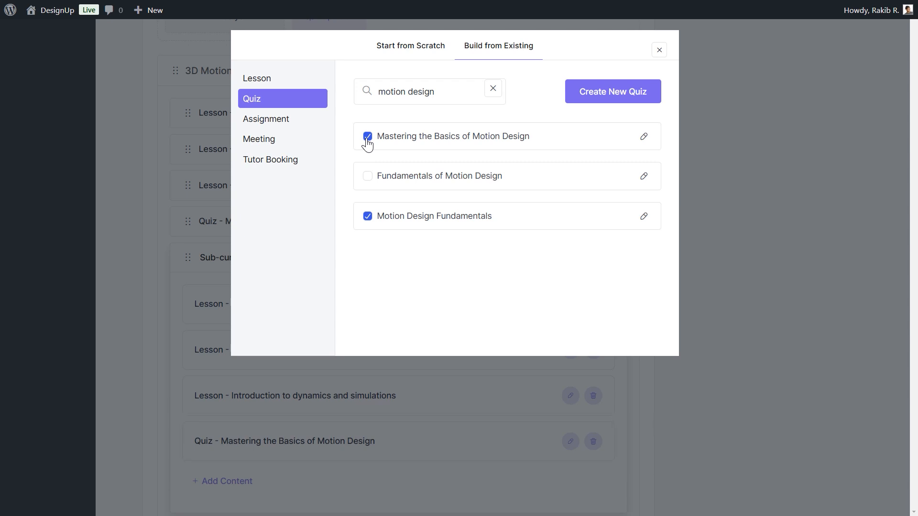
- View the blank form for creating a new quiz from scratch, and close it without adding anything
{"action": "left_click", "coordinate": [445, 46]}
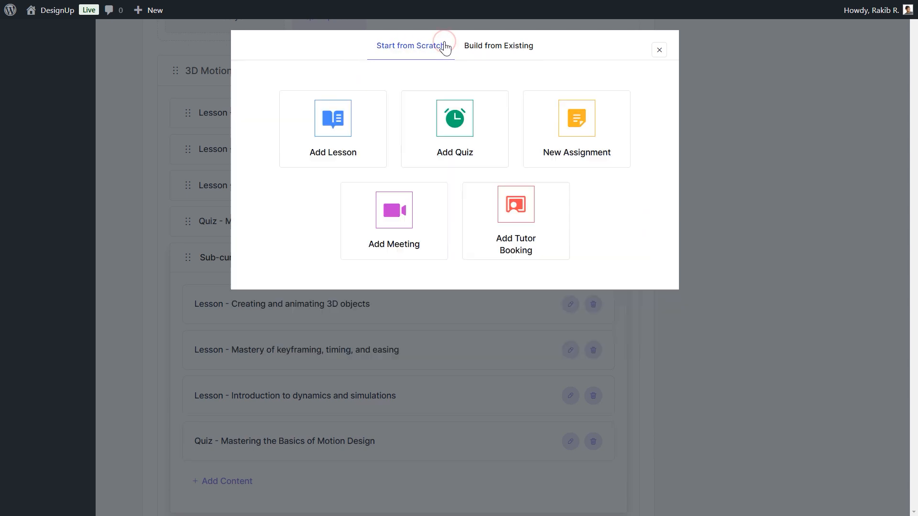
{"action": "left_click", "coordinate": [483, 125]}
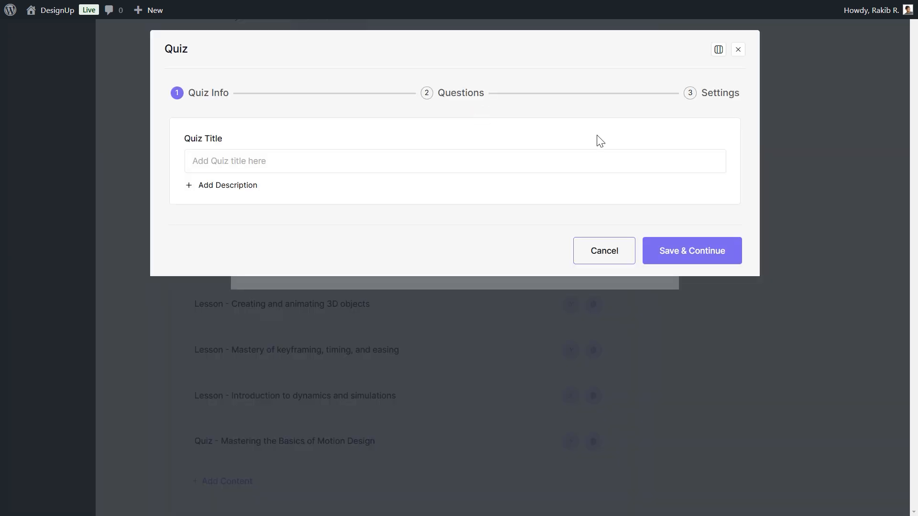
{"action": "left_click", "coordinate": [604, 254]}
{"action": "left_click", "coordinate": [663, 54]}
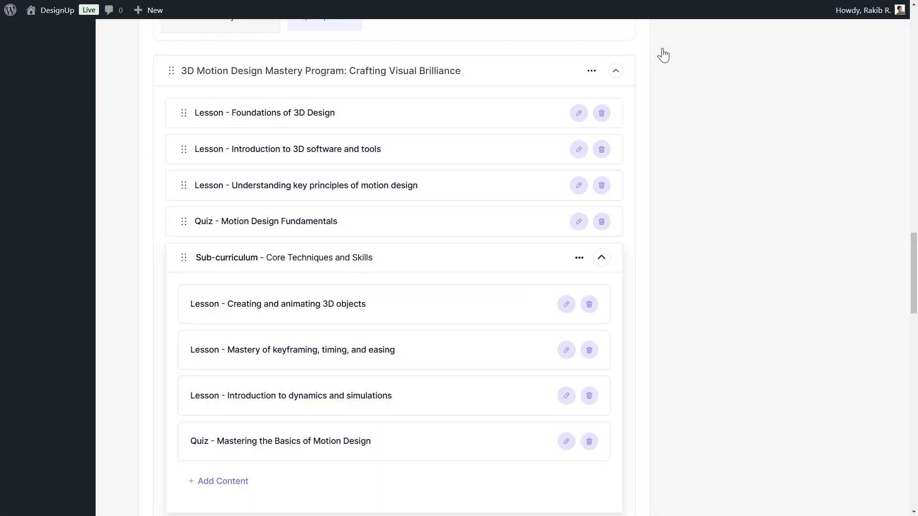
- Update the course and open its public page through the permalink
{"action": "scroll", "coordinate": [663, 54], "scroll_direction": "up", "scroll_amount": 20}
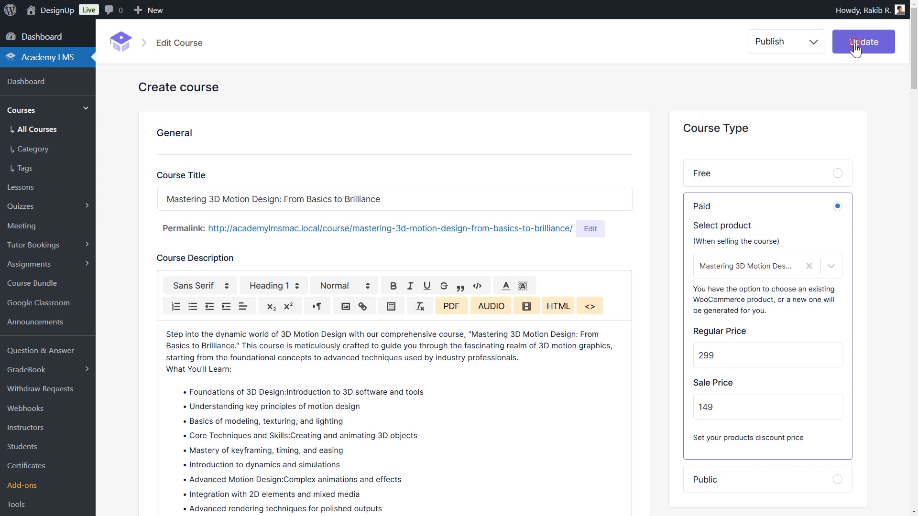
{"action": "left_click", "coordinate": [856, 48]}
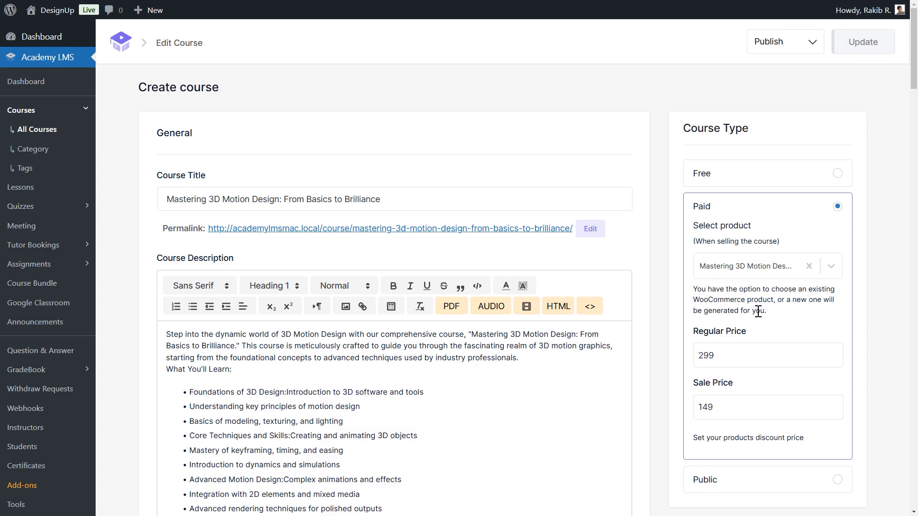
{"action": "left_click", "coordinate": [515, 229]}
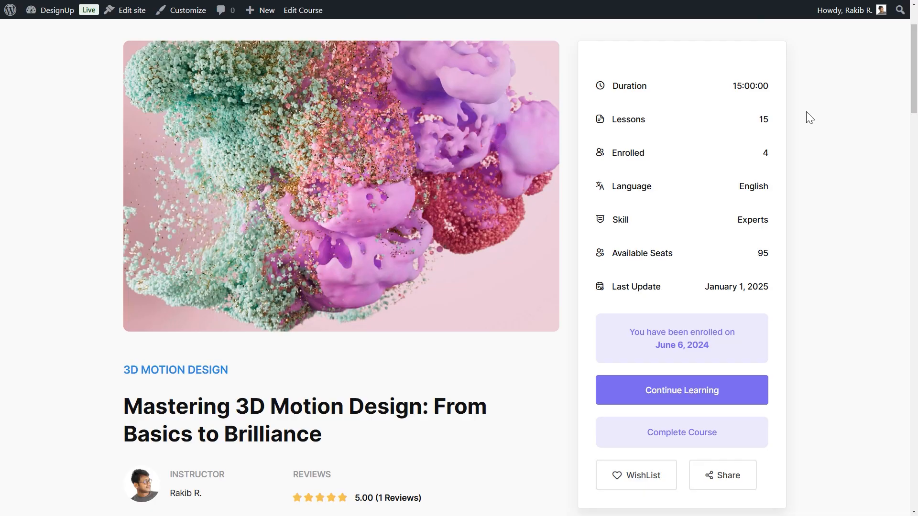
- Open the "Mastering the Basics of Motion Design" quiz from the course page's Core Techniques and Skills section and start it
{"action": "scroll", "coordinate": [489, 369], "scroll_direction": "down", "scroll_amount": 20}
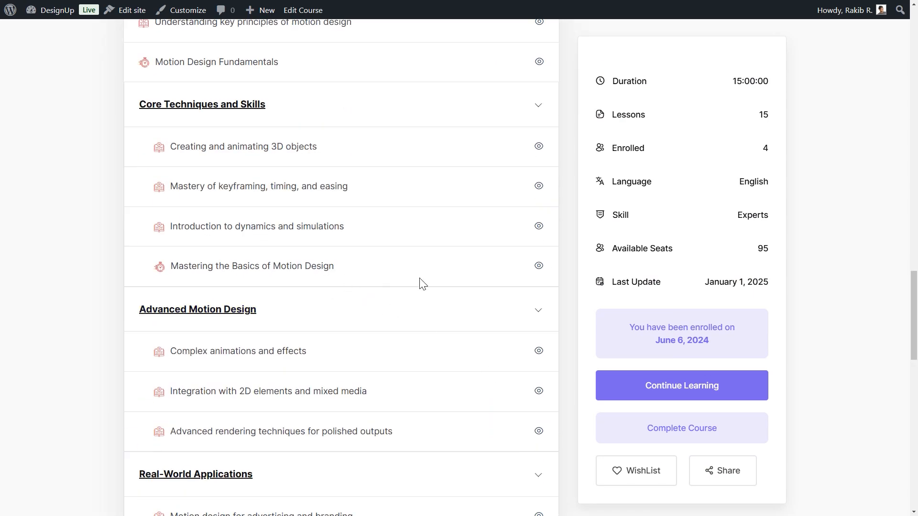
{"action": "left_click", "coordinate": [539, 266]}
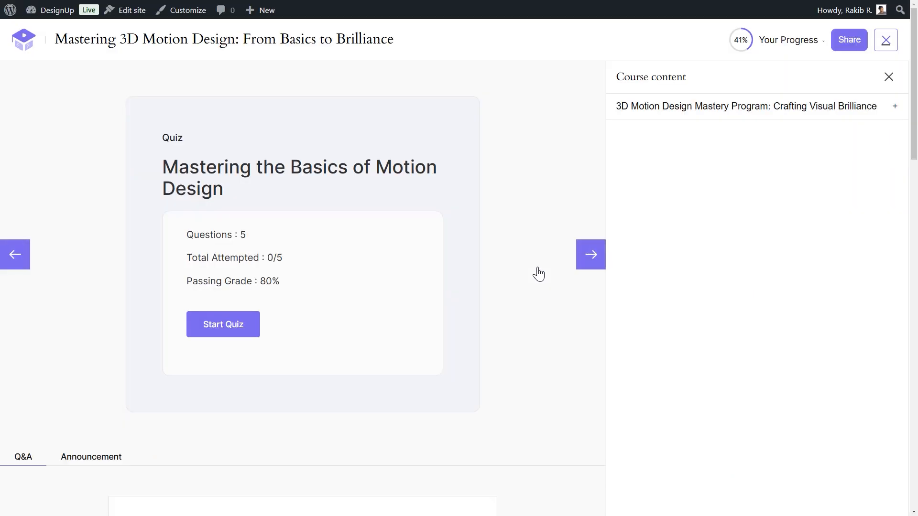
{"action": "left_click", "coordinate": [245, 328]}
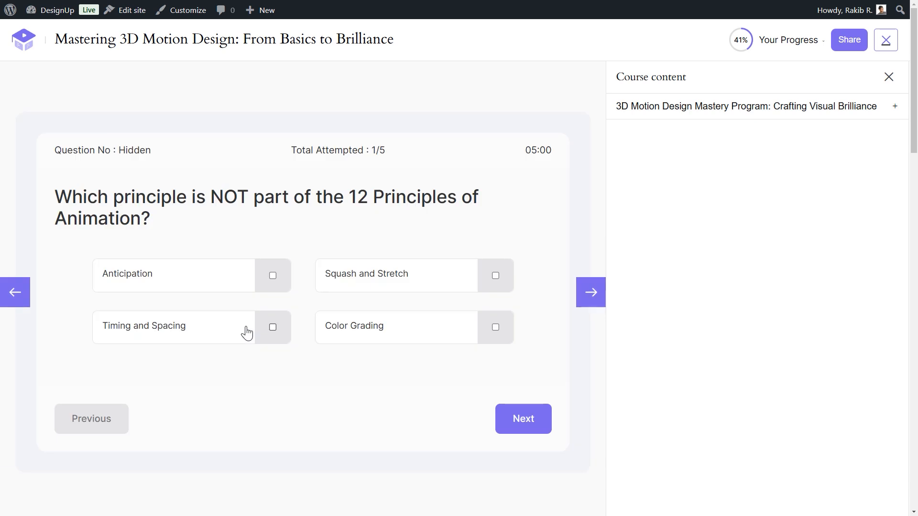
- Answer Color Grading for the animation principles question, complete the remaining choice questions, enter "A" as the written answer, and submit the quiz
{"action": "left_click", "coordinate": [496, 326]}
{"action": "left_click", "coordinate": [496, 346]}
{"action": "left_click", "coordinate": [277, 344]}
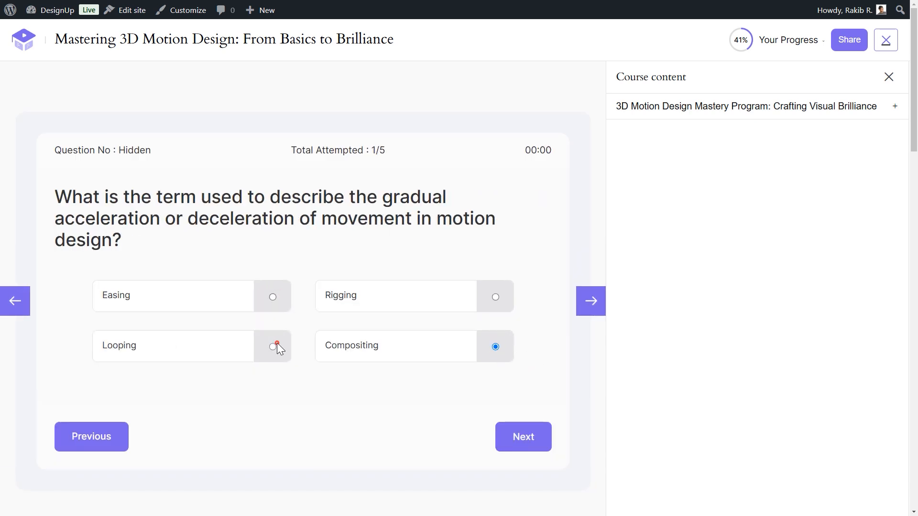
{"action": "left_click", "coordinate": [274, 297]}
{"action": "left_click", "coordinate": [488, 305]}
{"action": "left_click", "coordinate": [522, 434]}
{"action": "left_click", "coordinate": [393, 266]}
{"action": "type", "text": "A"}
{"action": "left_click", "coordinate": [511, 428]}
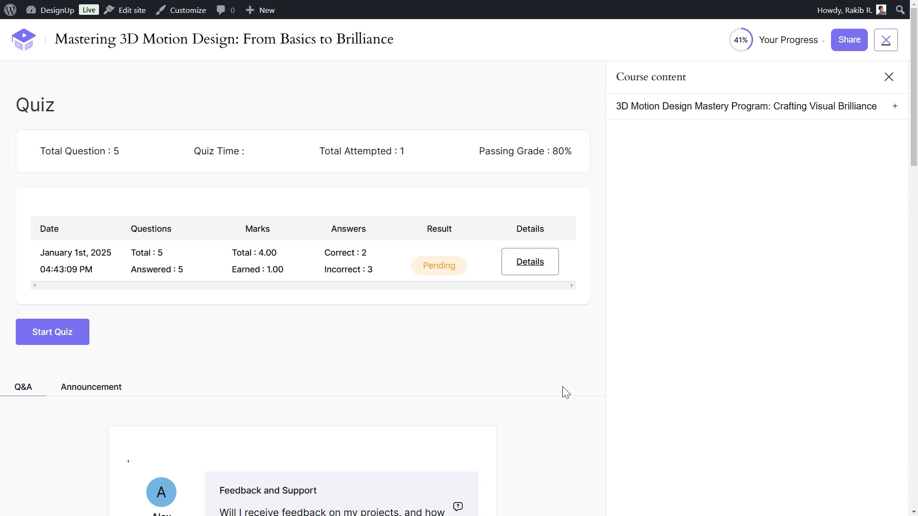
- Open the details of the quiz attempt and review the marks and the given answer for each question
{"action": "left_click", "coordinate": [531, 266]}
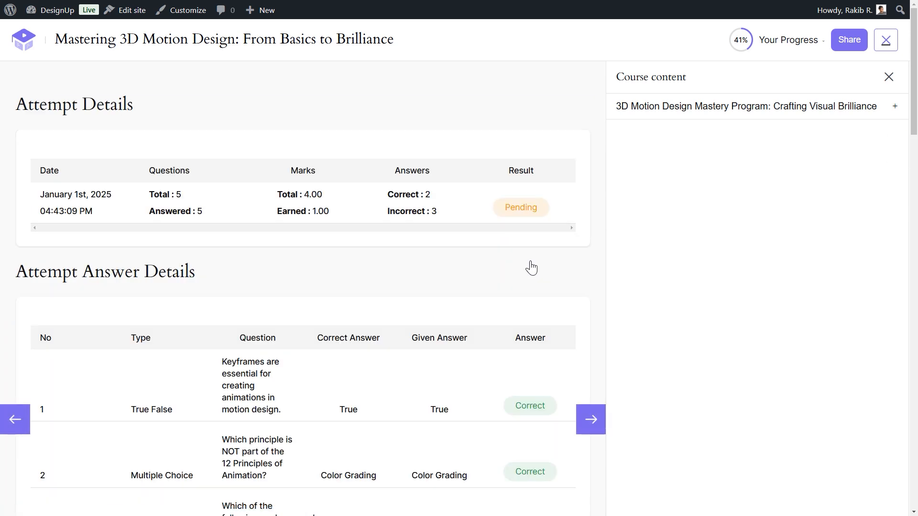
{"action": "scroll", "coordinate": [530, 260], "scroll_direction": "down", "scroll_amount": 4}
{"action": "scroll", "coordinate": [530, 260], "scroll_direction": "up", "scroll_amount": 4}
{"action": "scroll", "coordinate": [530, 262], "scroll_direction": "down", "scroll_amount": 5}
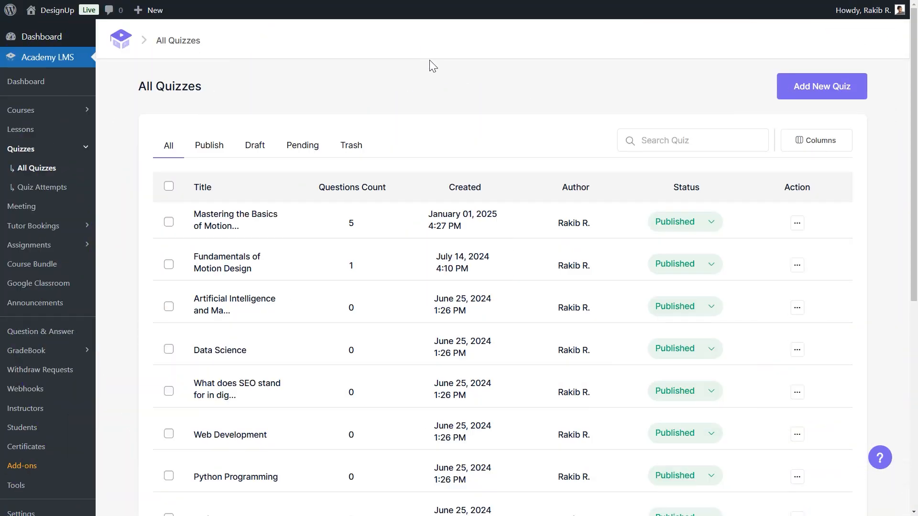
- Export the quizzes as a CSV file from the Academy LMS export/import tools and check the browser's recent downloads
{"action": "left_click", "coordinate": [58, 488]}
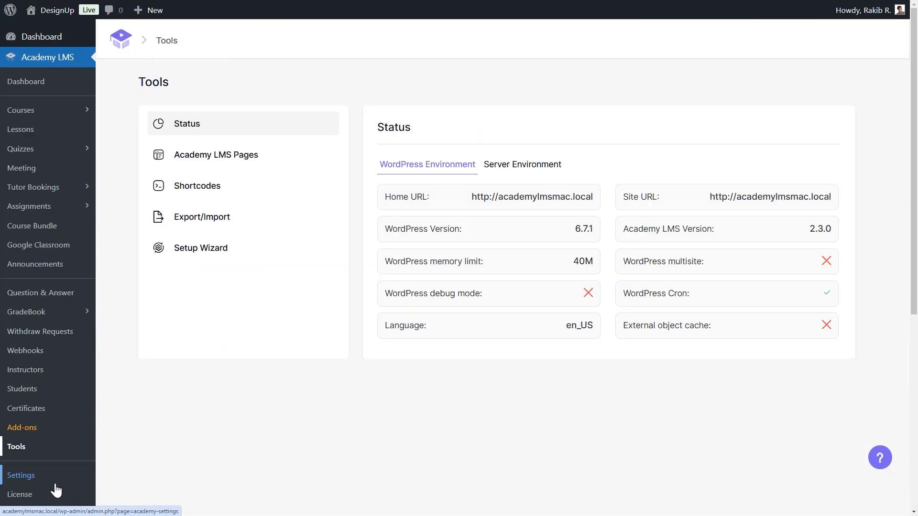
{"action": "left_click", "coordinate": [254, 220]}
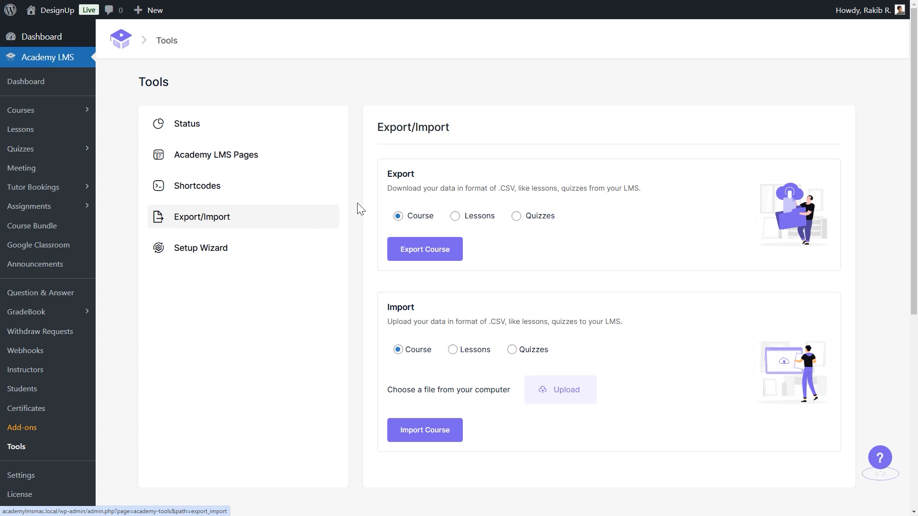
{"action": "left_click", "coordinate": [529, 220]}
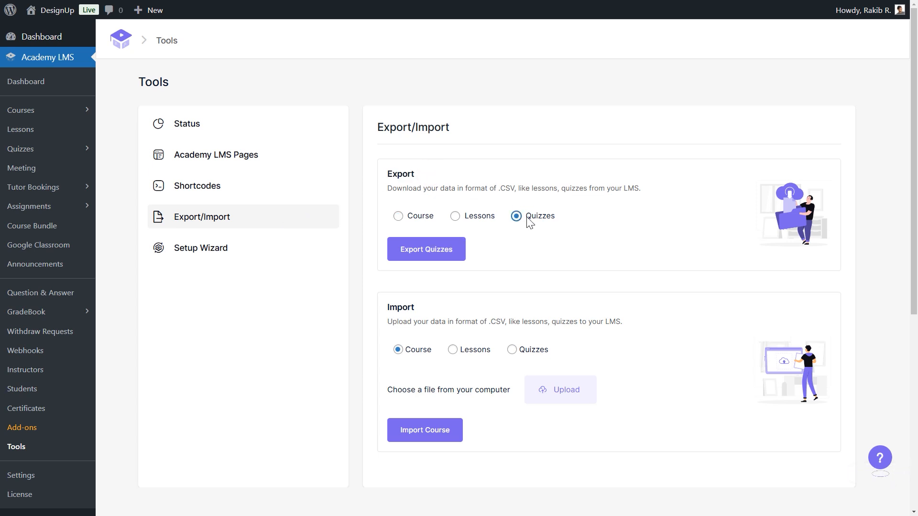
{"action": "left_click", "coordinate": [430, 256]}
{"action": "key", "text": "Escape"}
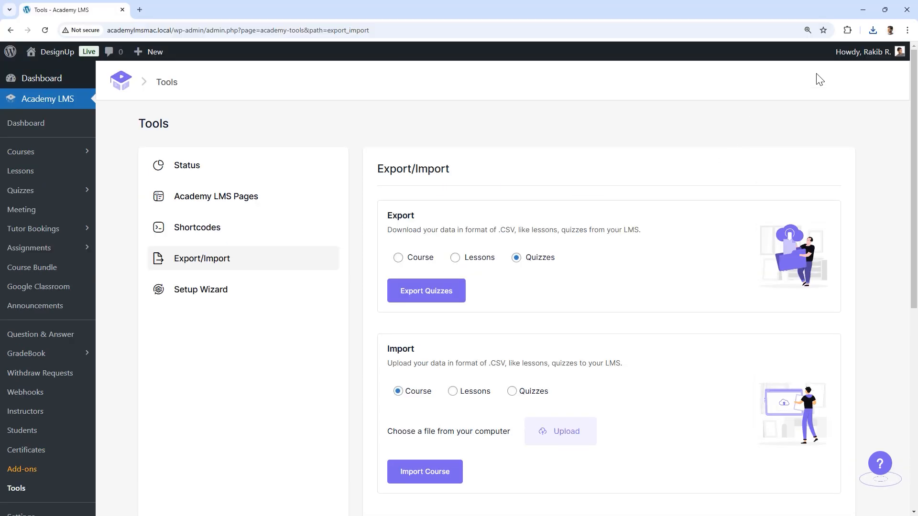
{"action": "left_click", "coordinate": [873, 31]}
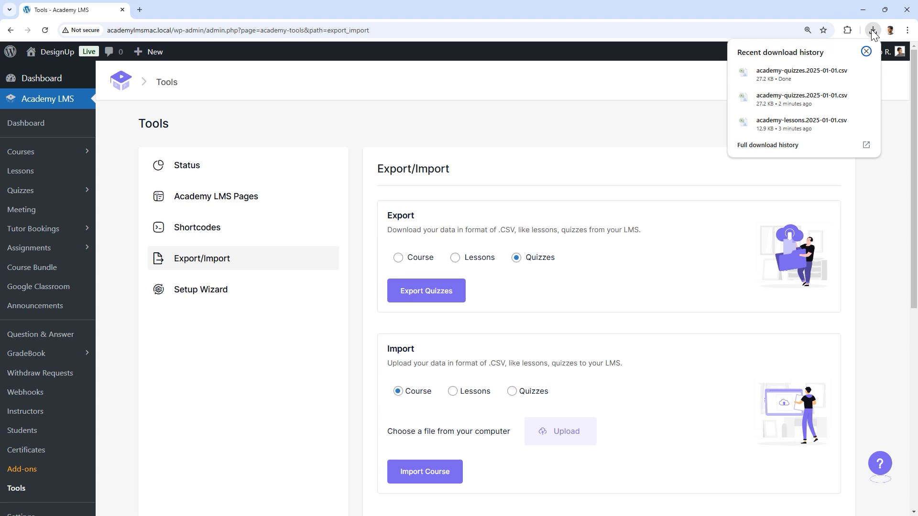
{"action": "key", "text": "F11"}
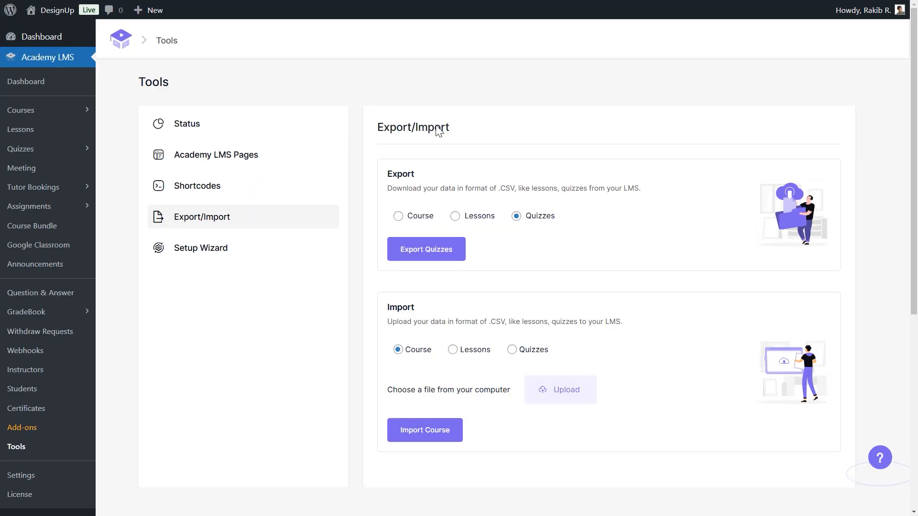
- Set the import type to Quizzes, choose academy-quizzes.2025-01-01.csv as the import file, and go to the list of all quizzes
{"action": "left_click_drag", "start_coordinate": [388, 312], "coordinate": [424, 312]}
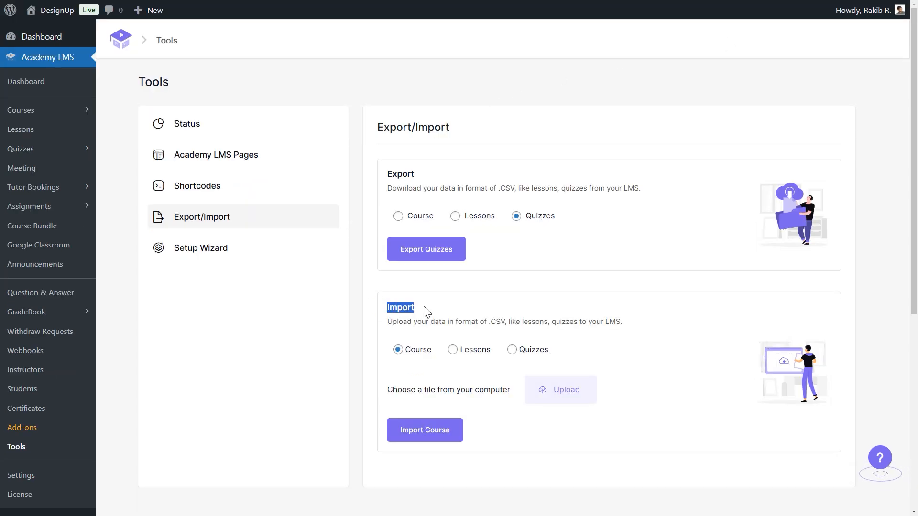
{"action": "left_click", "coordinate": [534, 350]}
{"action": "left_click", "coordinate": [584, 390]}
{"action": "left_click", "coordinate": [202, 80]}
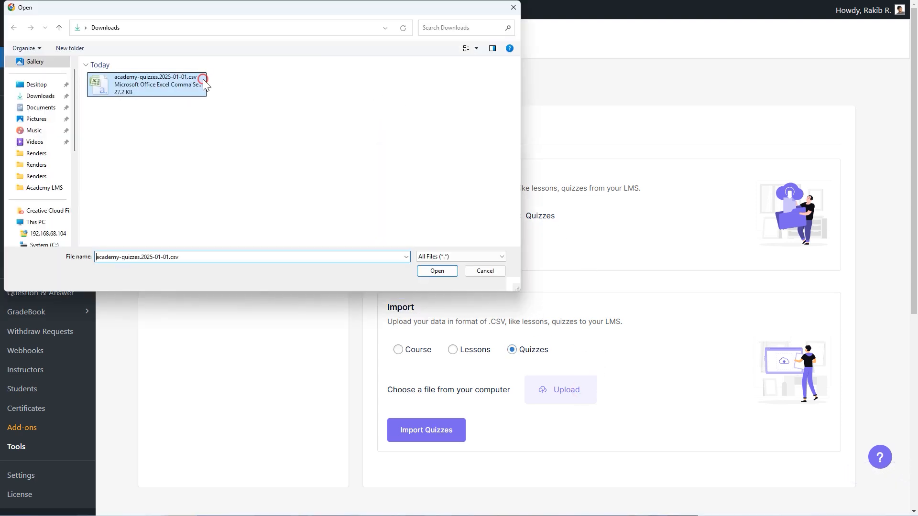
{"action": "left_click", "coordinate": [432, 272]}
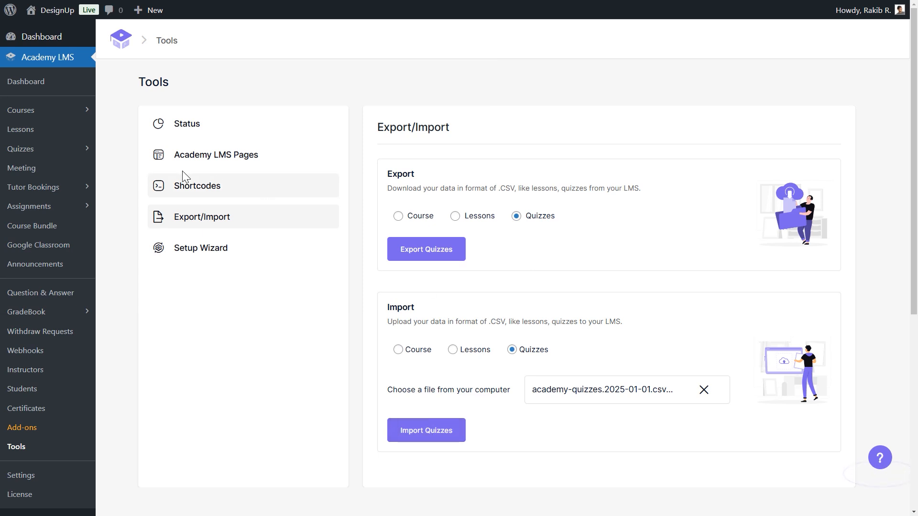
{"action": "left_click", "coordinate": [47, 149]}
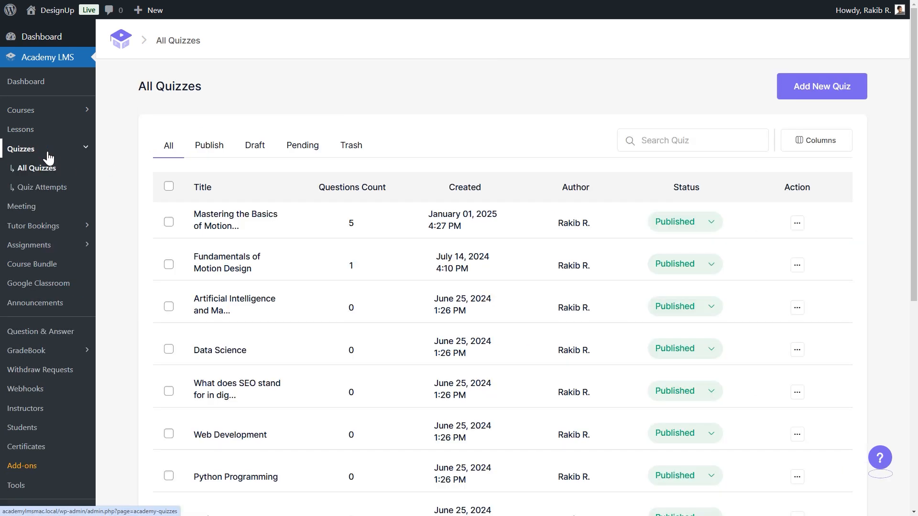